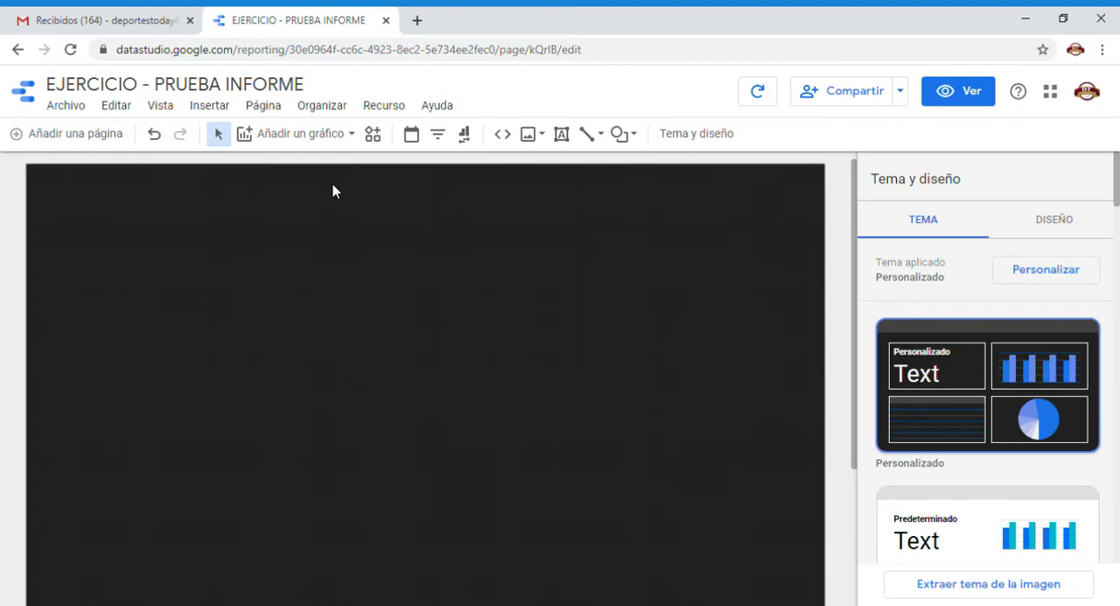
Insert a plain table chart in the upper-left area of the blank report page.
left_click(315, 137)
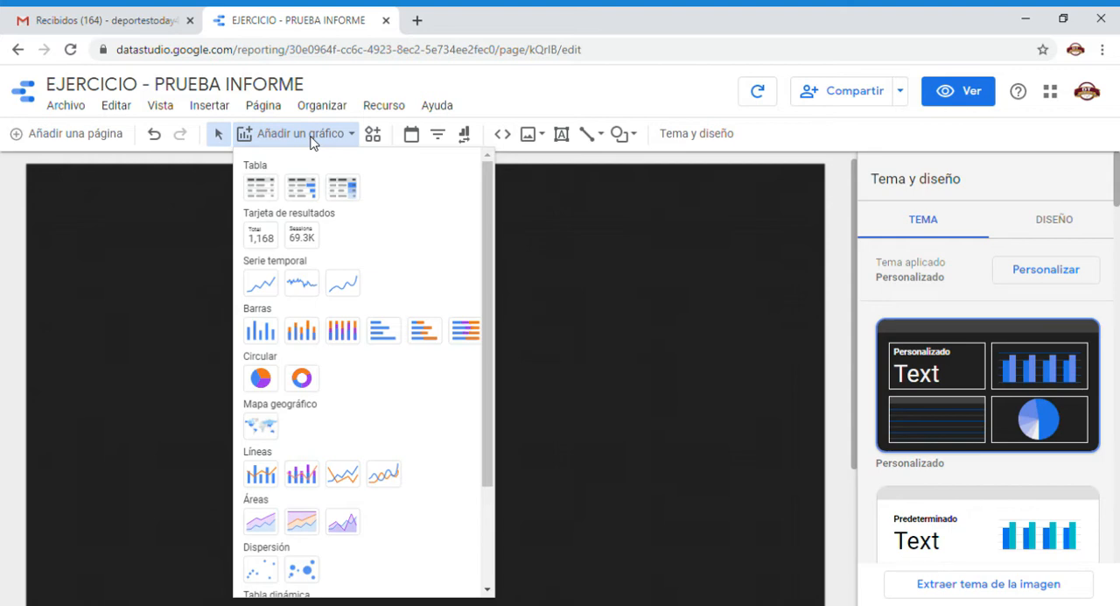
left_click(270, 193)
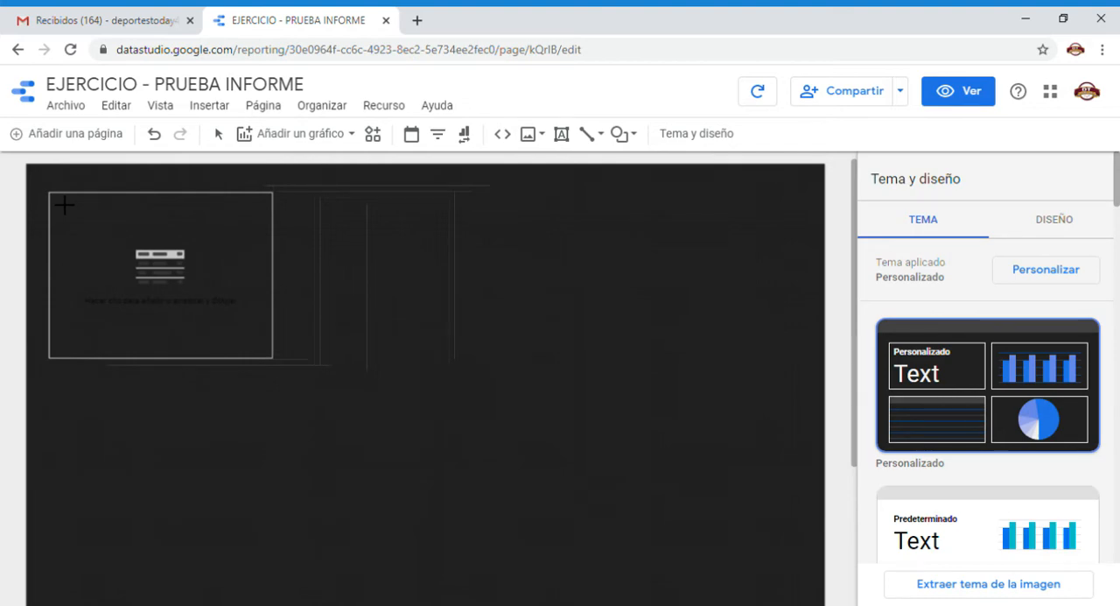
left_click_drag(64, 205, 492, 402)
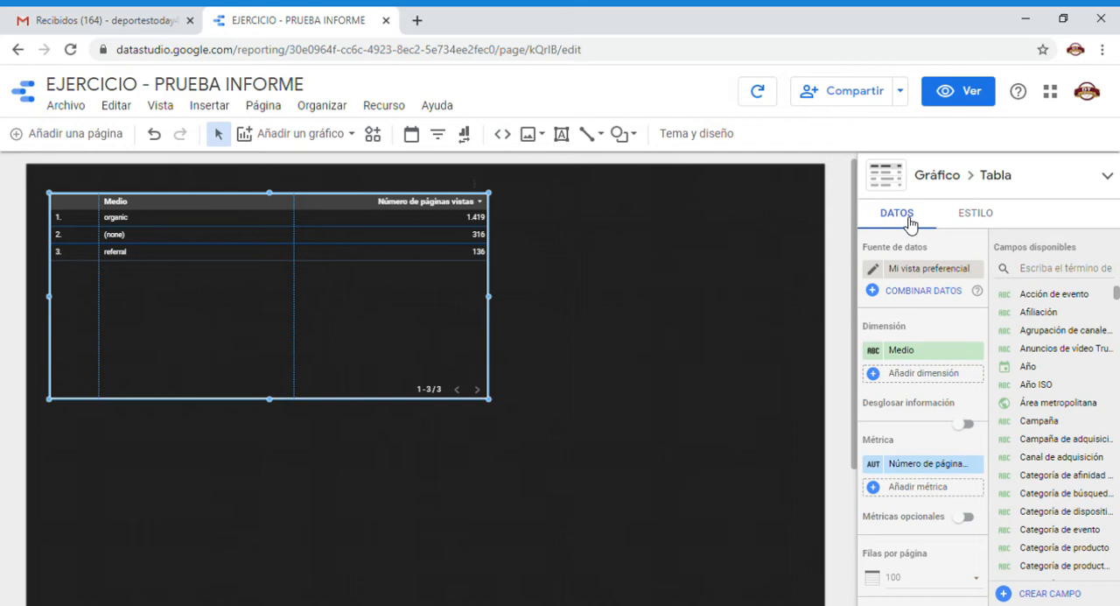
Examine the table's data and style settings and the data sources available for it.
left_click(981, 221)
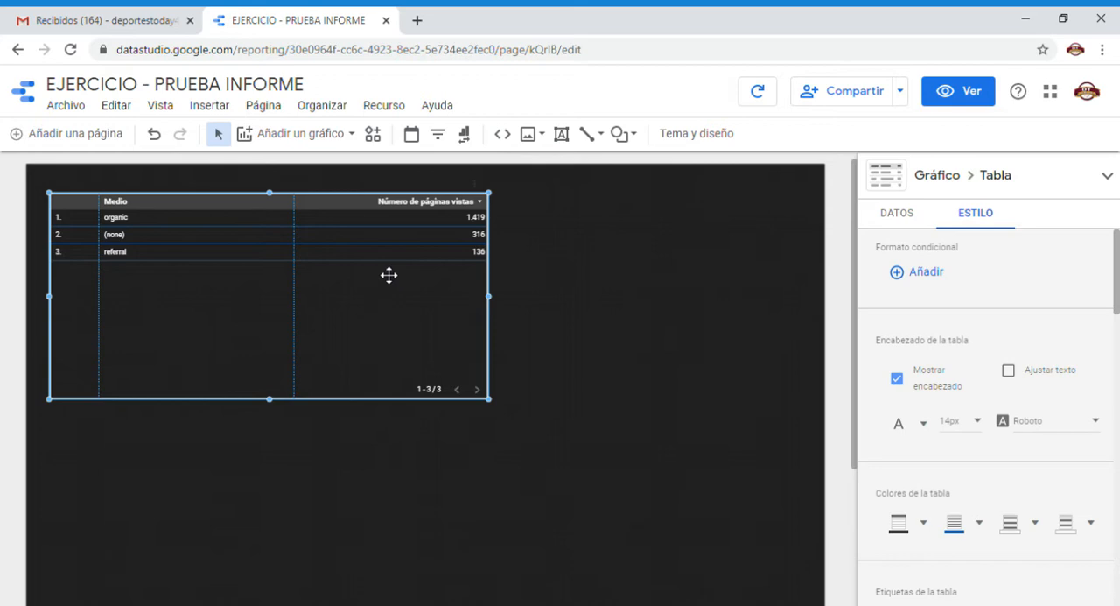
left_click(899, 214)
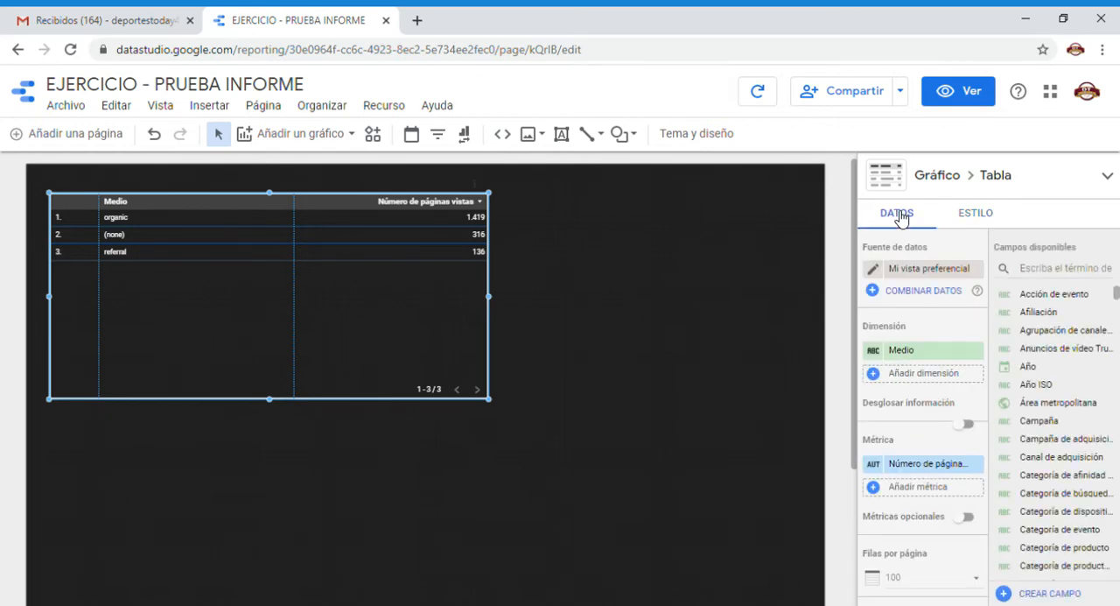
left_click(987, 214)
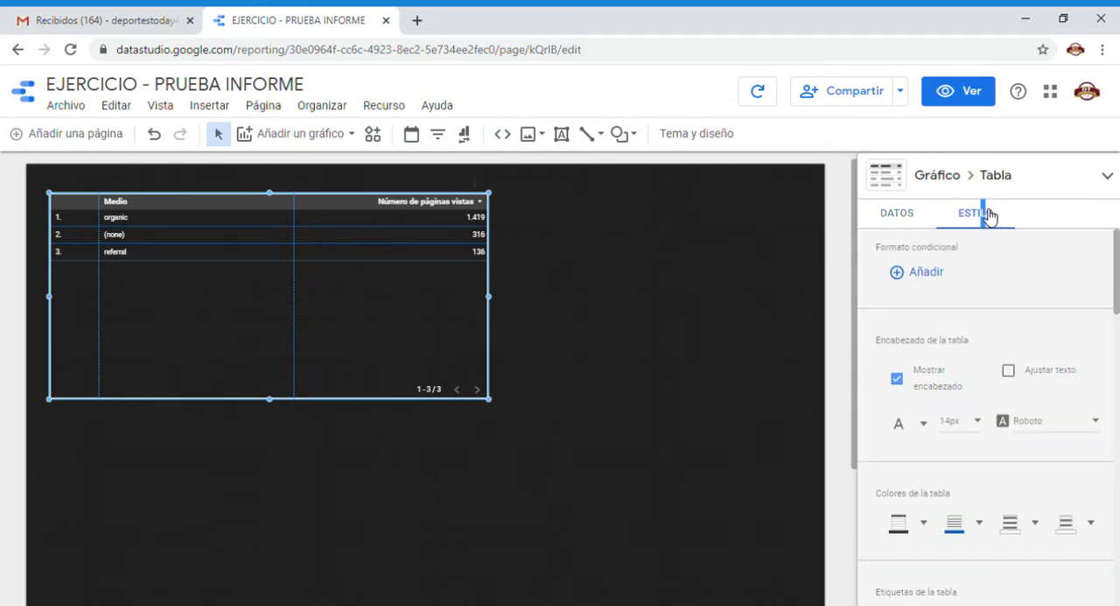
left_click(913, 220)
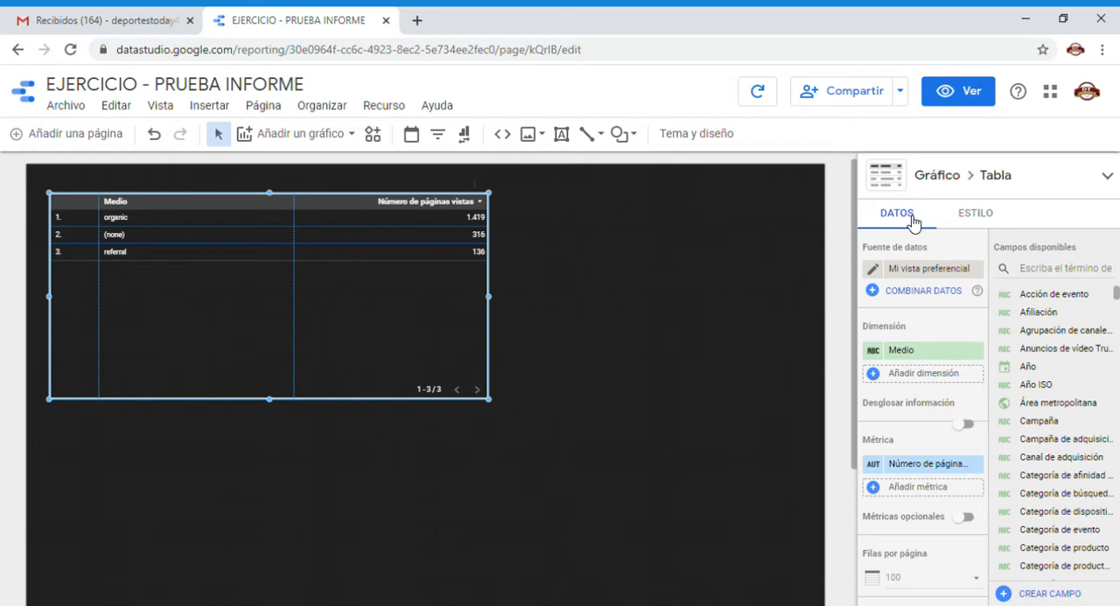
left_click(908, 276)
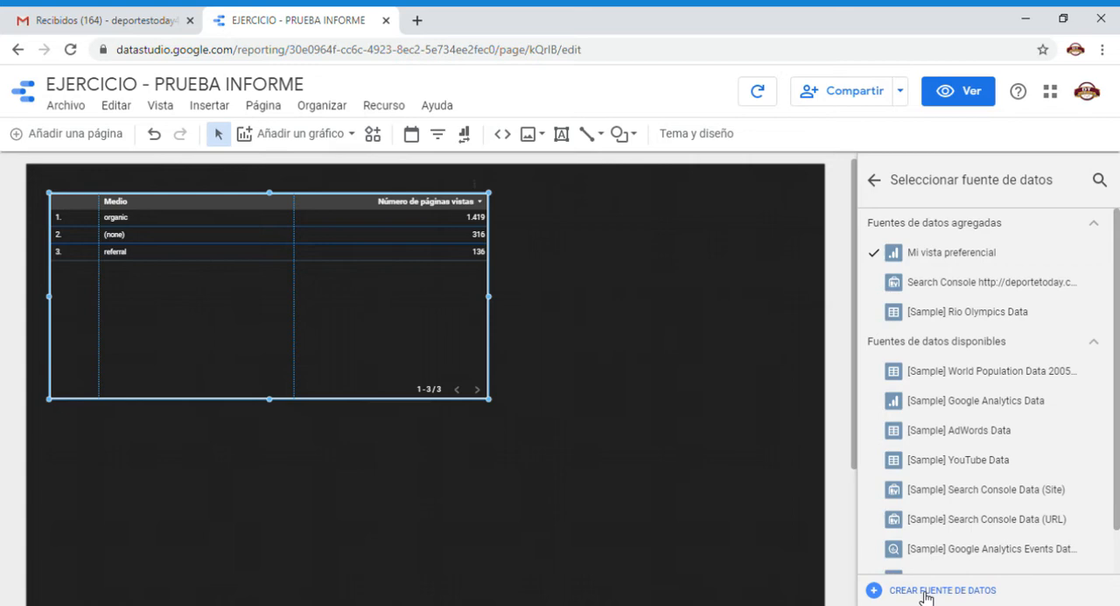
left_click(875, 184)
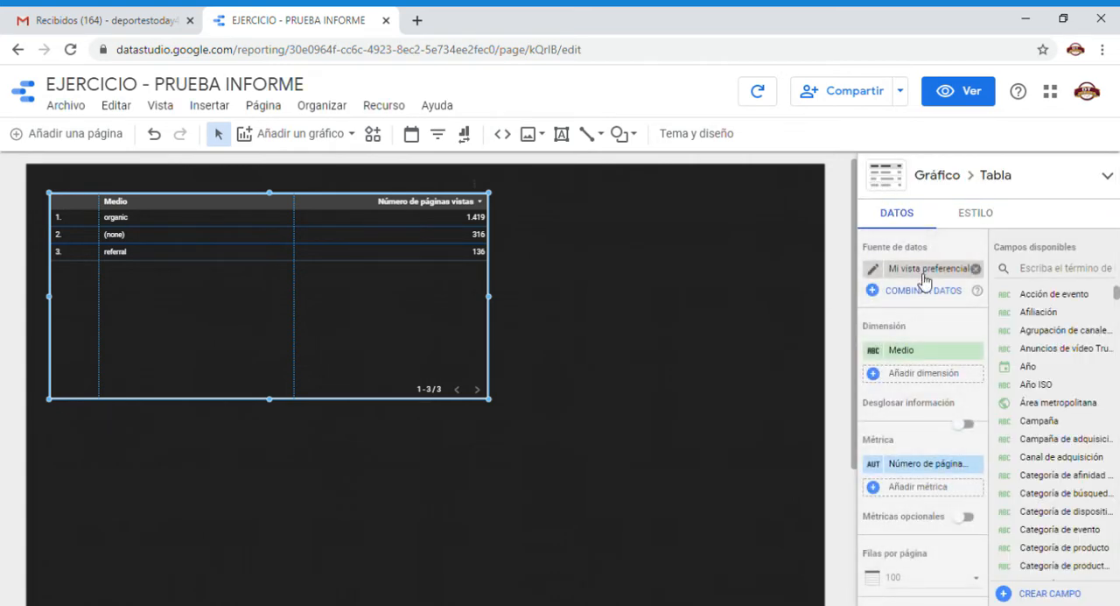
Rename the field Acción de evento as "Acción de evento preferencial" in the Mi vista preferencial data source.
left_click(873, 270)
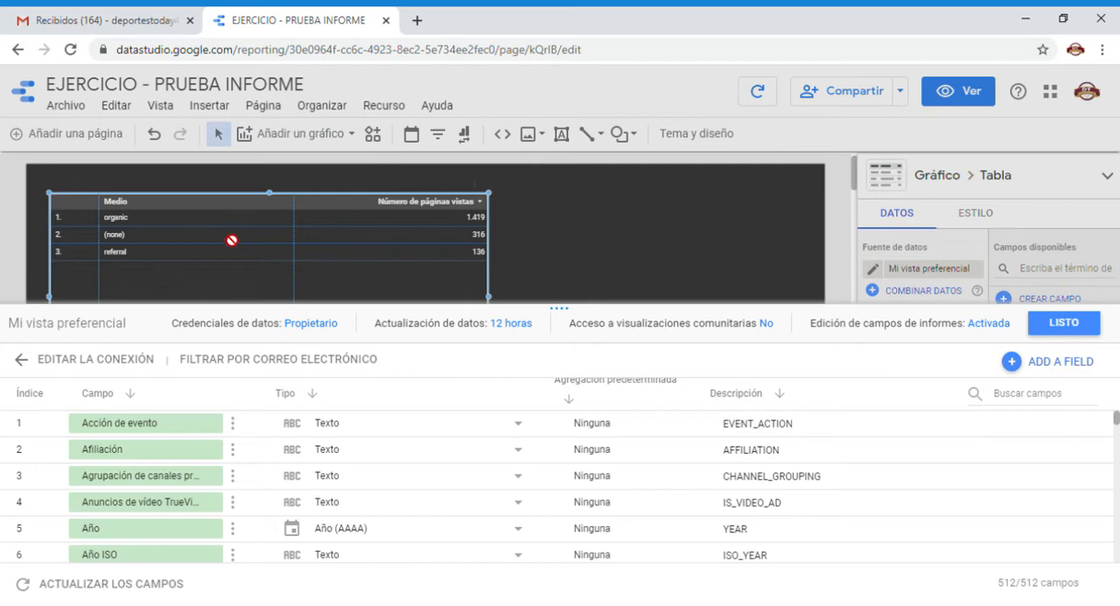
left_click(187, 424)
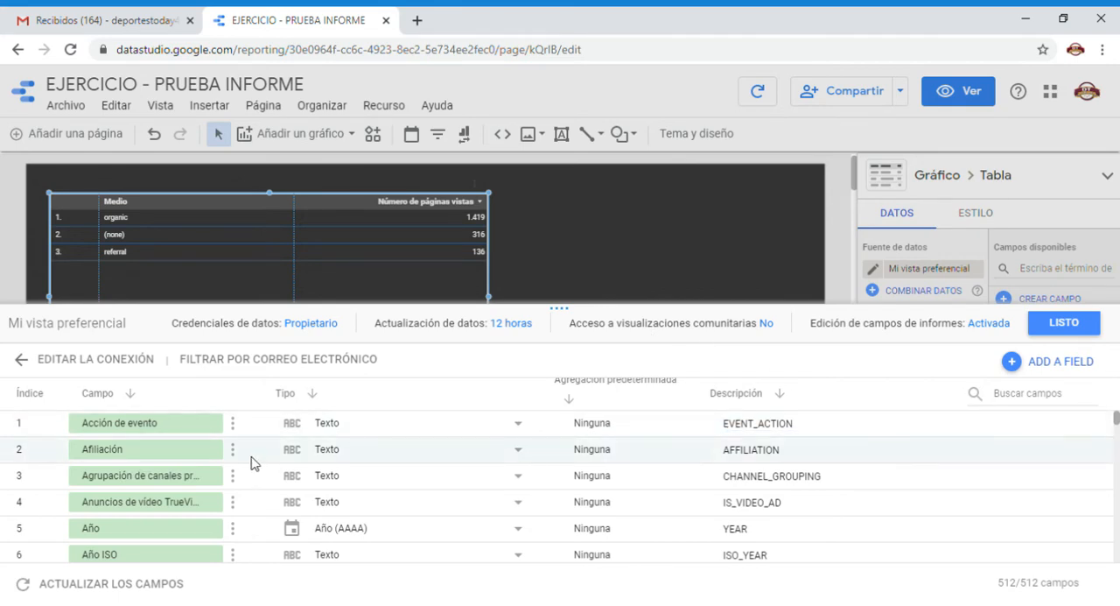
left_click(166, 426)
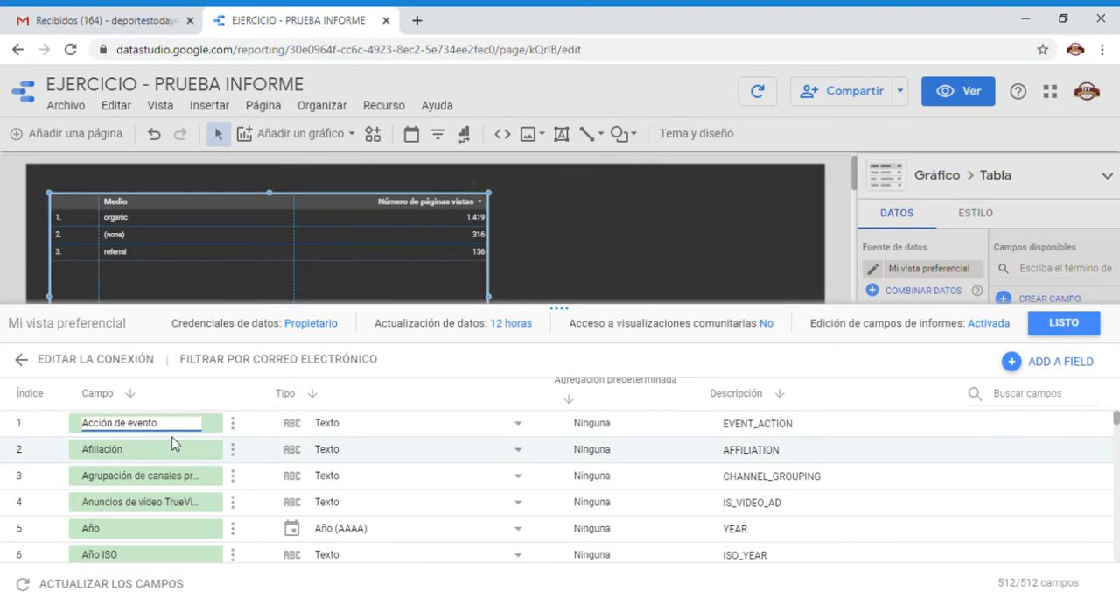
type("preferencial")
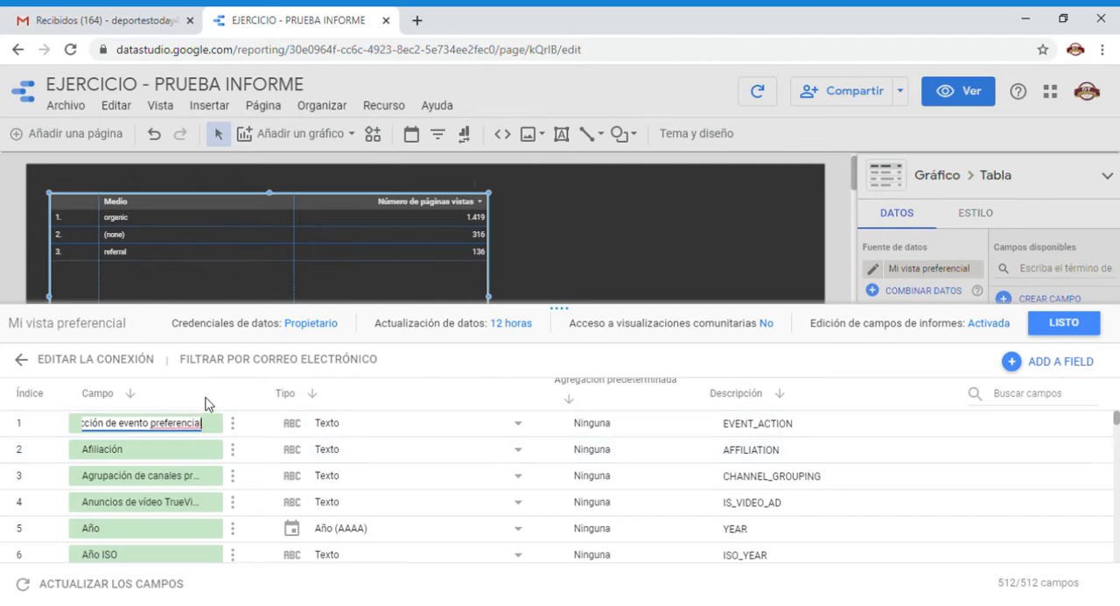
key("Return")
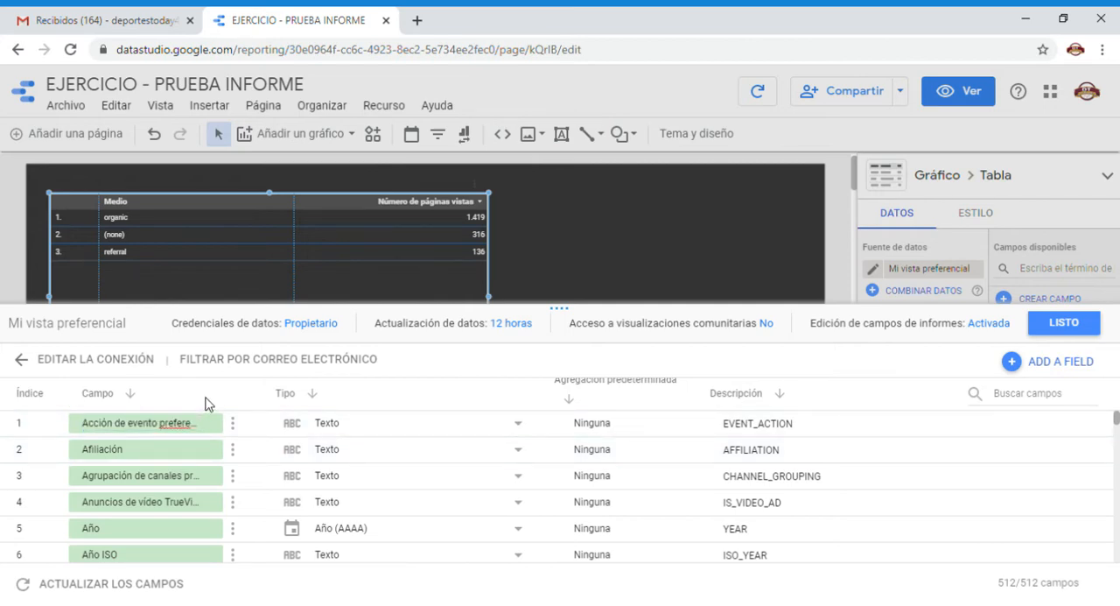
left_click(1075, 325)
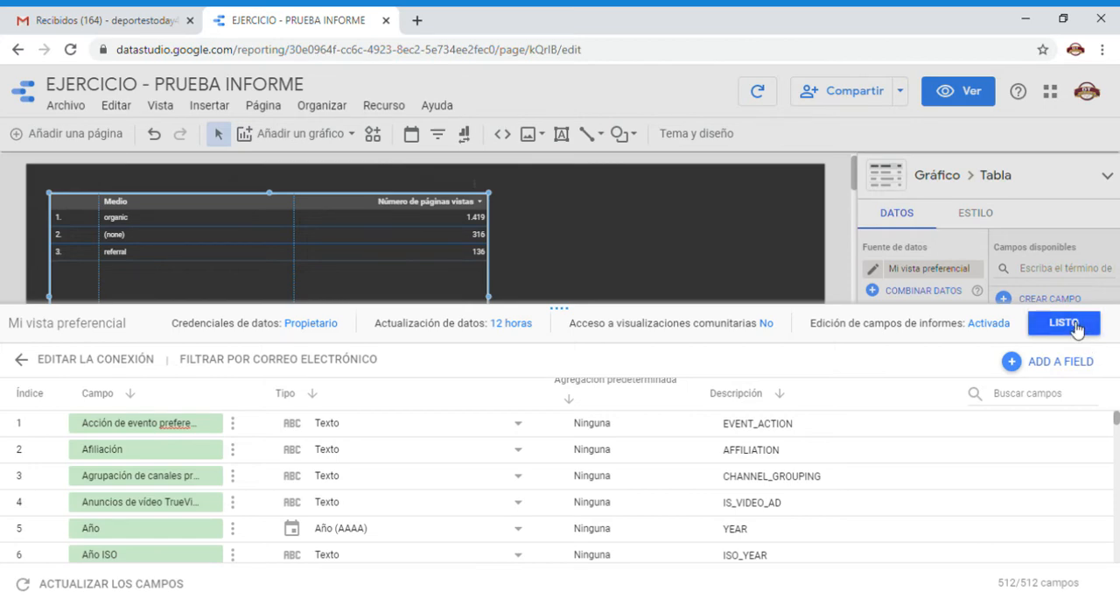
Restore the first field's name to "Acción de evento" and finish editing the data source.
double_click(163, 422)
key("BackSpace")
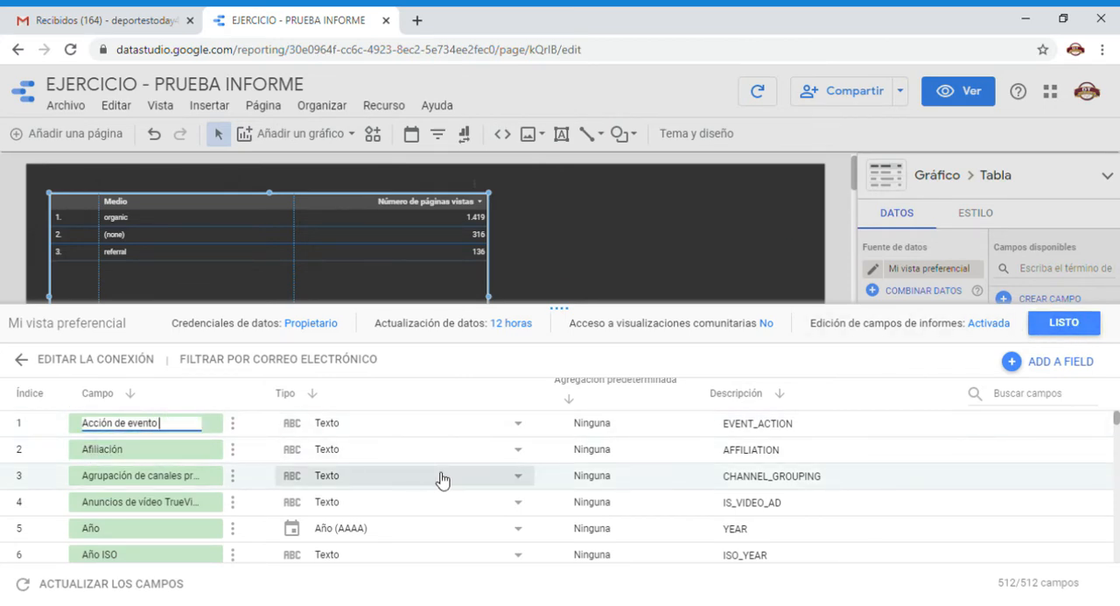
left_click(813, 363)
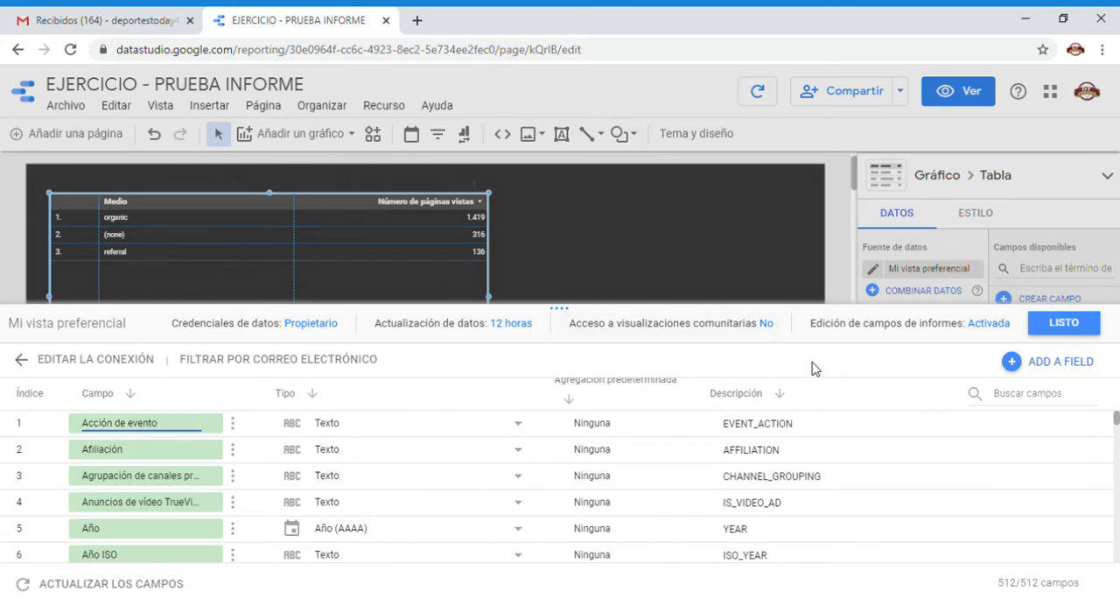
left_click(1066, 327)
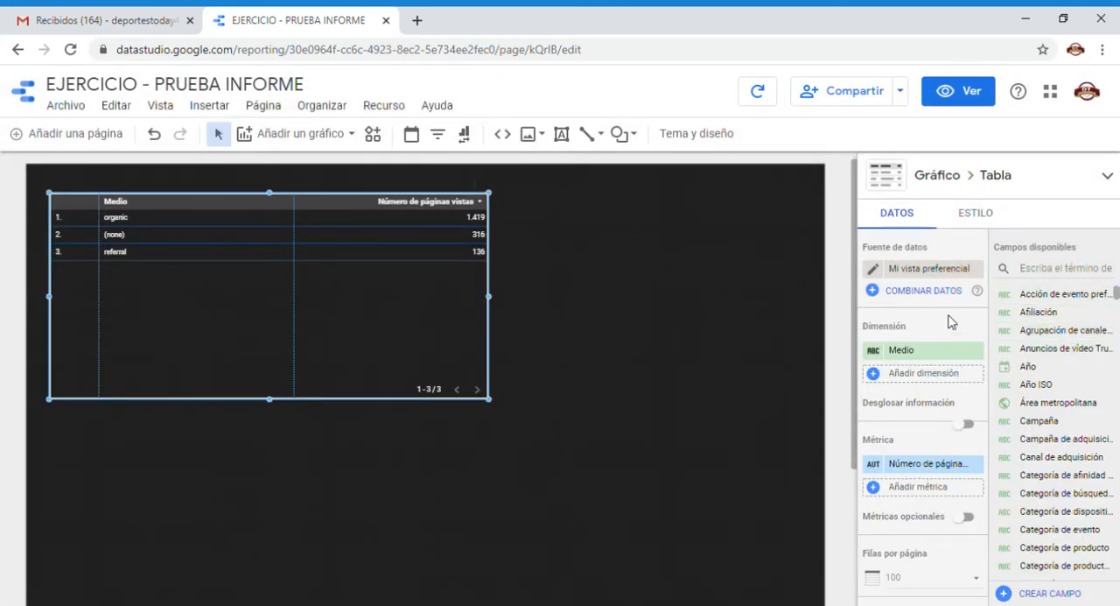
Replace the table's Medio dimension with País.
scroll(945, 311, "down", 1)
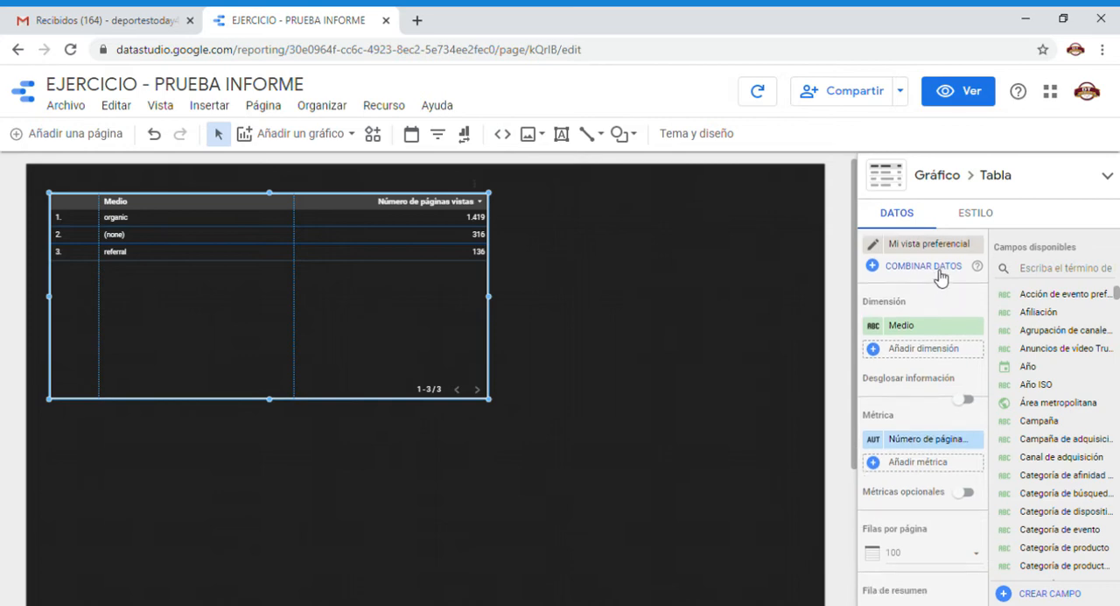
scroll(938, 301, "up", 1)
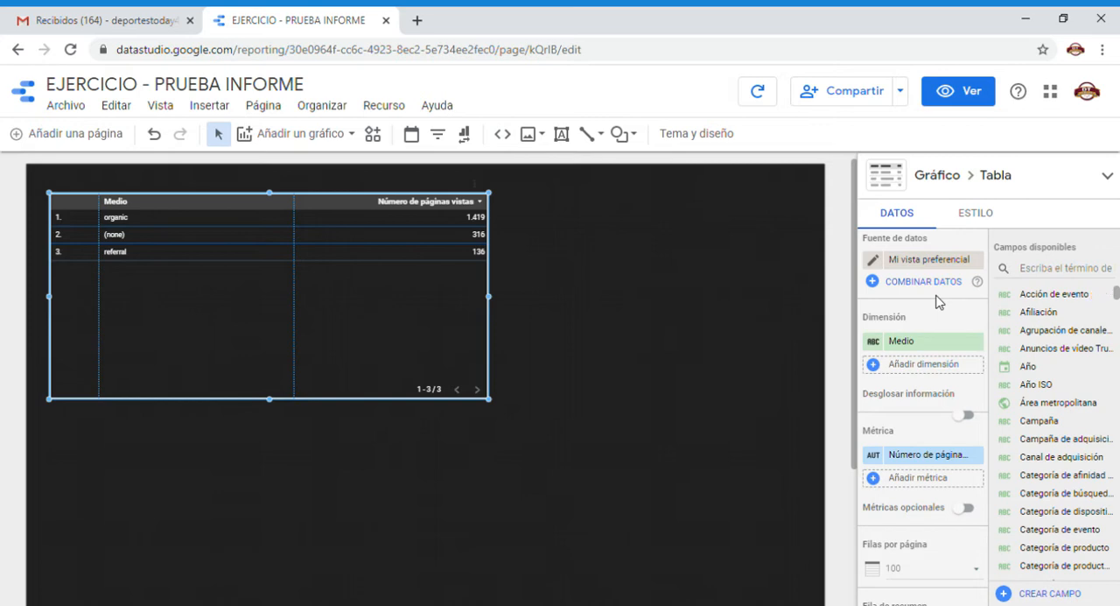
scroll(938, 301, "down", 2)
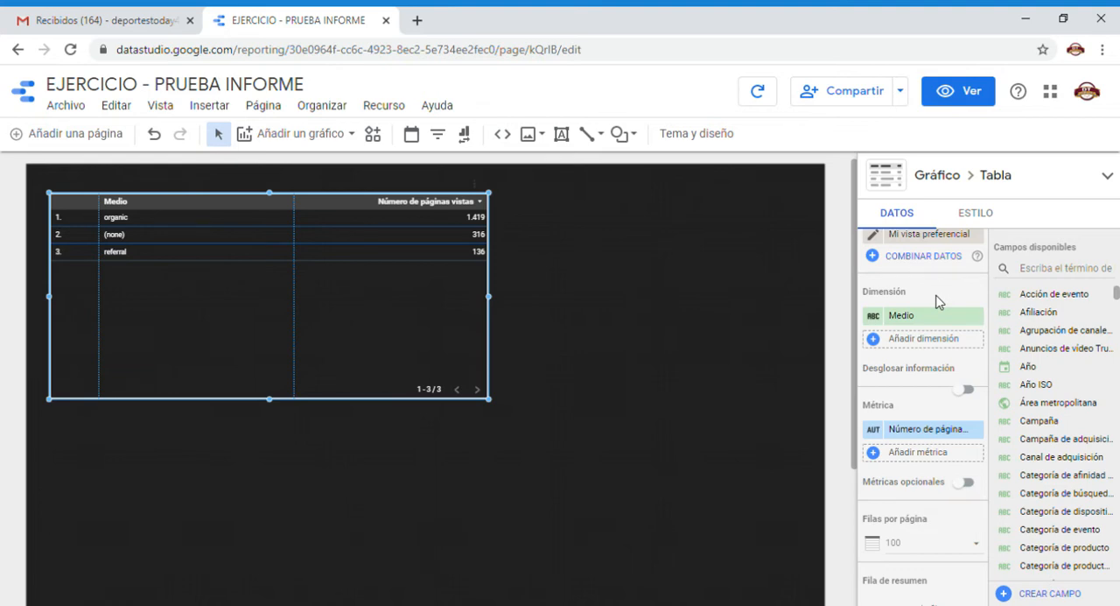
left_click(934, 321)
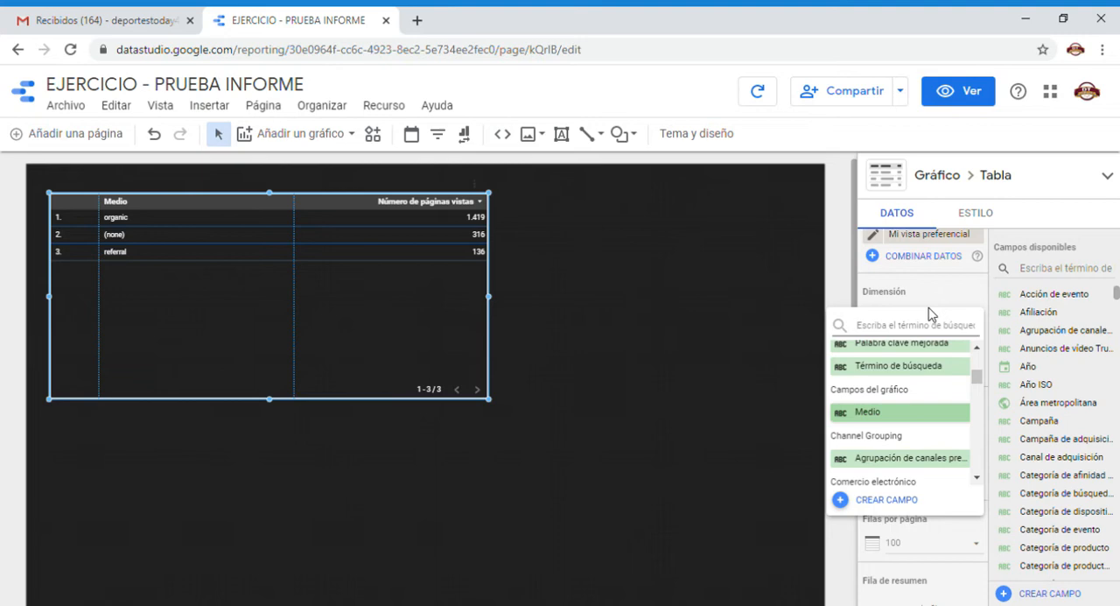
type("pai")
type("s")
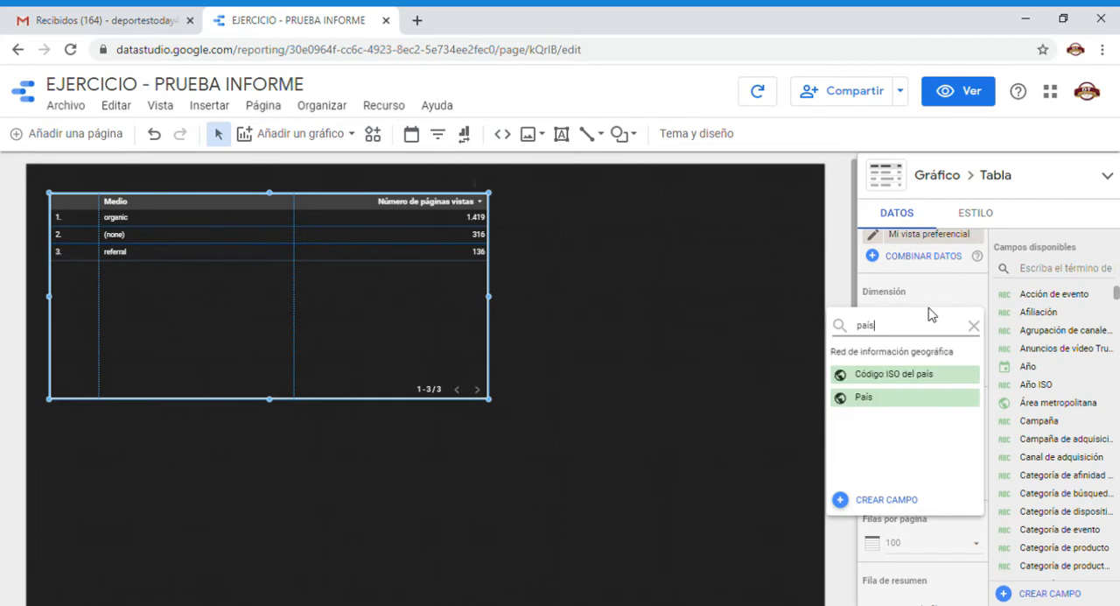
left_click(890, 402)
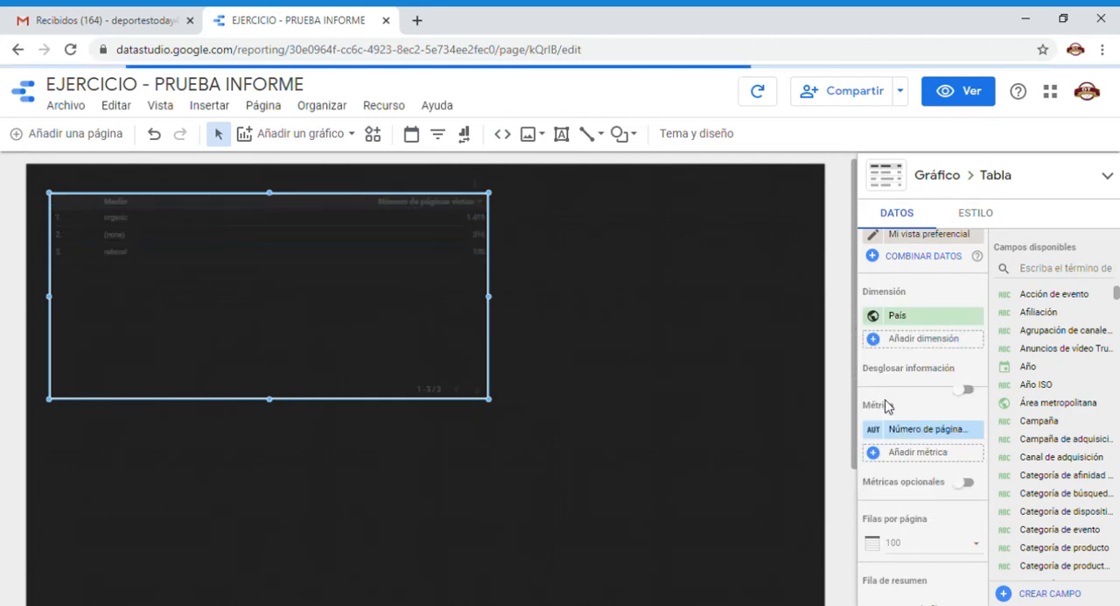
Search the available fields for "país" and try to assign País from there as the table's dimension.
left_click(1064, 269)
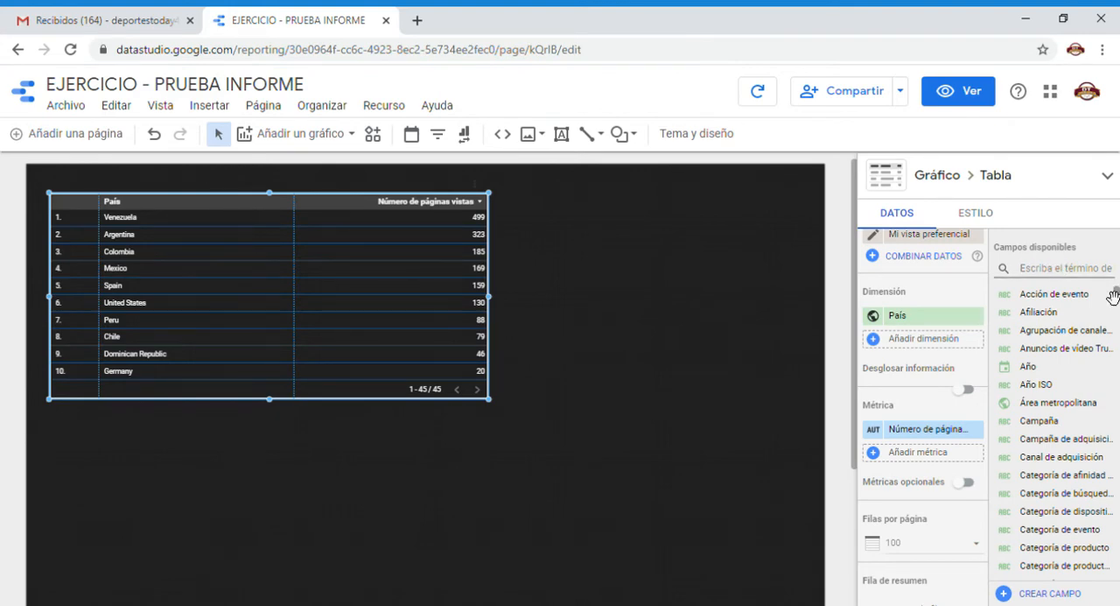
type("país")
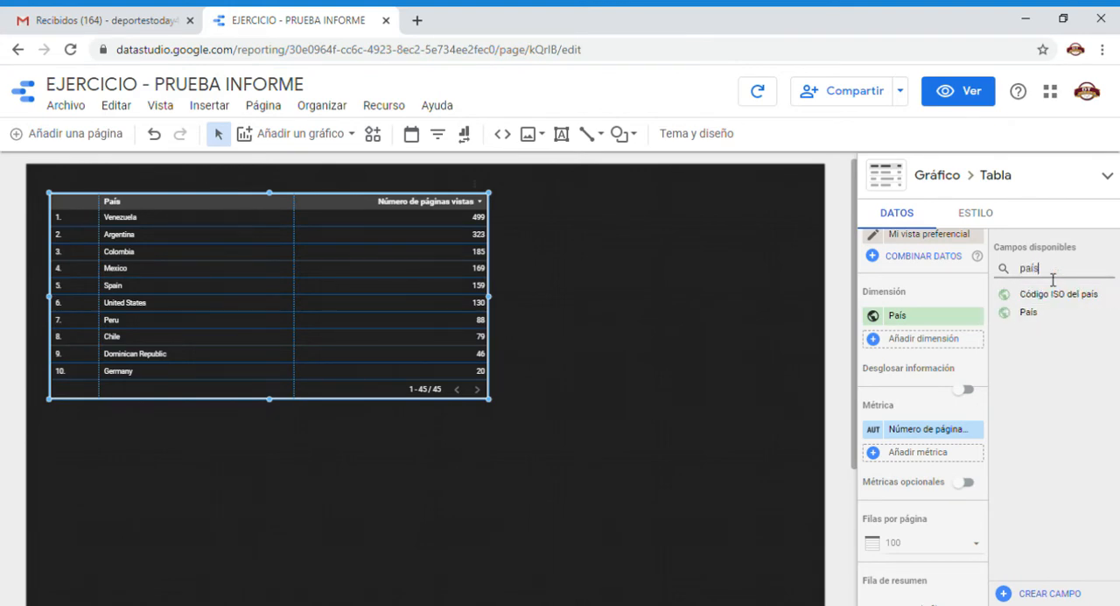
left_click_drag(1029, 312, 905, 323)
Add Ciudad as the table's second dimension and narrow the País and Ciudad columns.
left_click(912, 341)
type("ciudad")
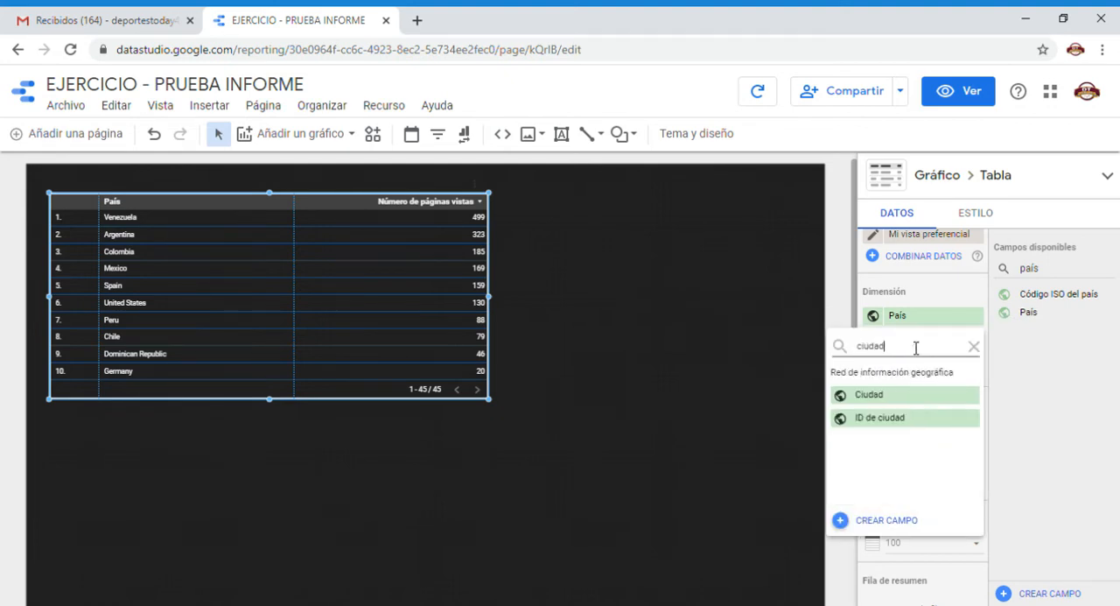
left_click(880, 399)
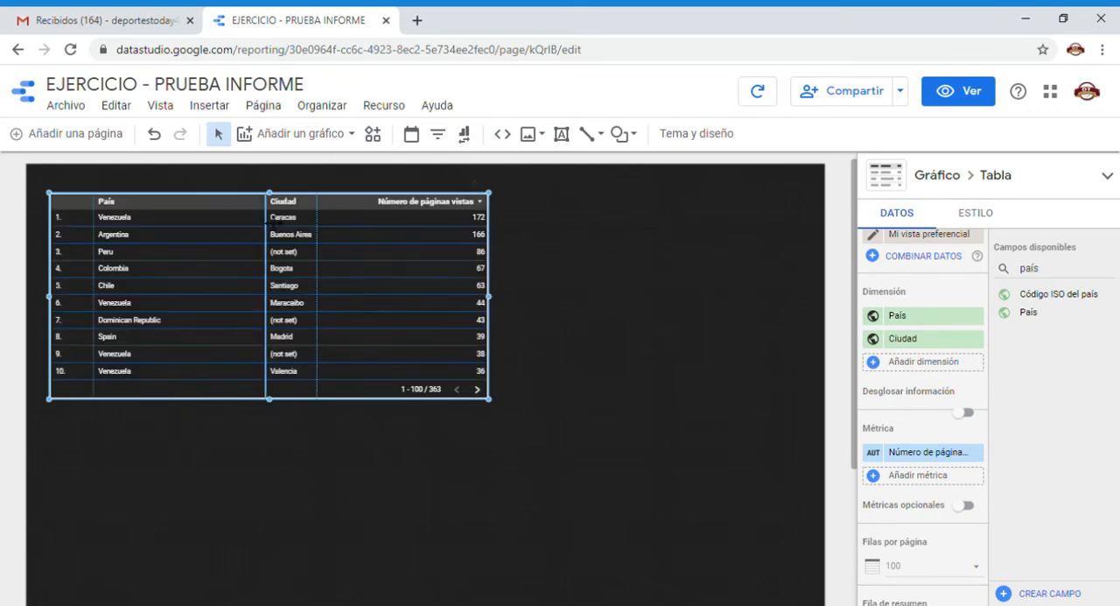
left_click_drag(270, 223, 186, 225)
left_click_drag(323, 223, 279, 223)
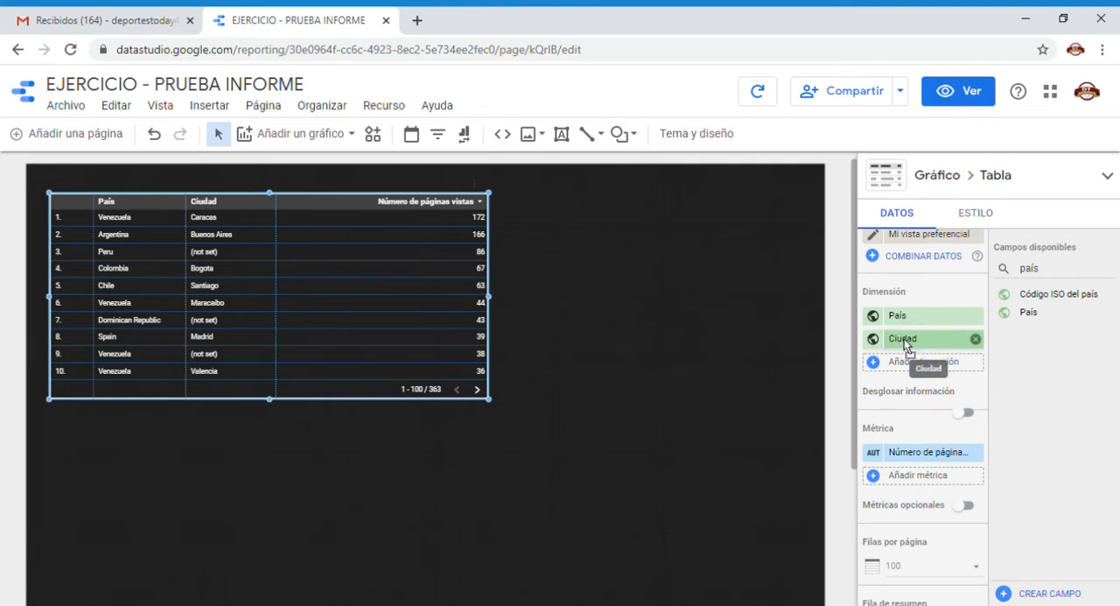
Move the Ciudad dimension ahead of País and return it to second place.
left_click_drag(904, 339, 900, 322)
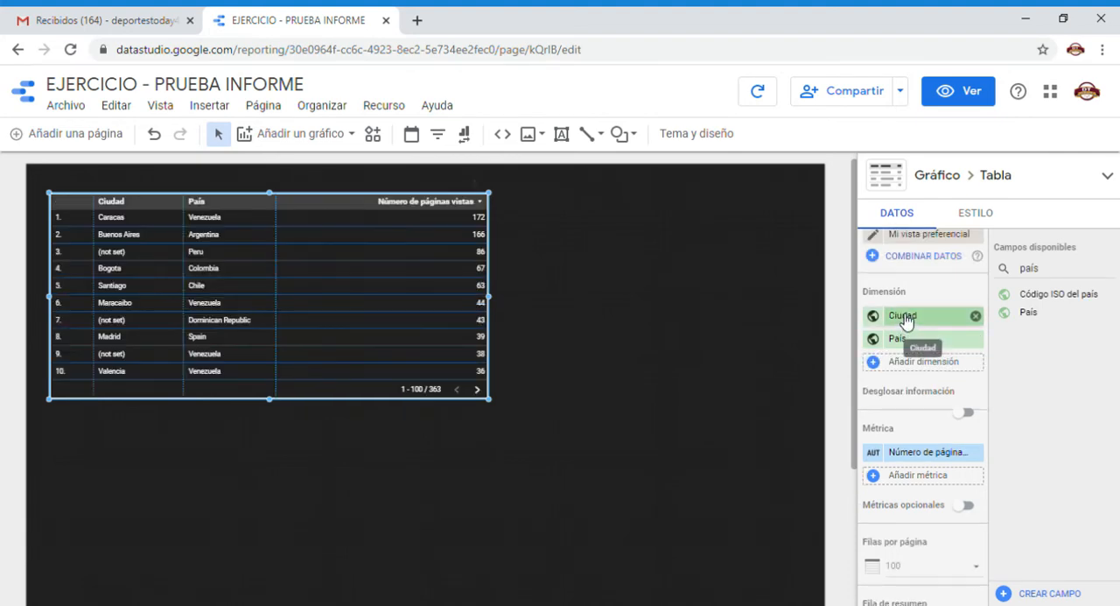
left_click_drag(905, 322, 899, 339)
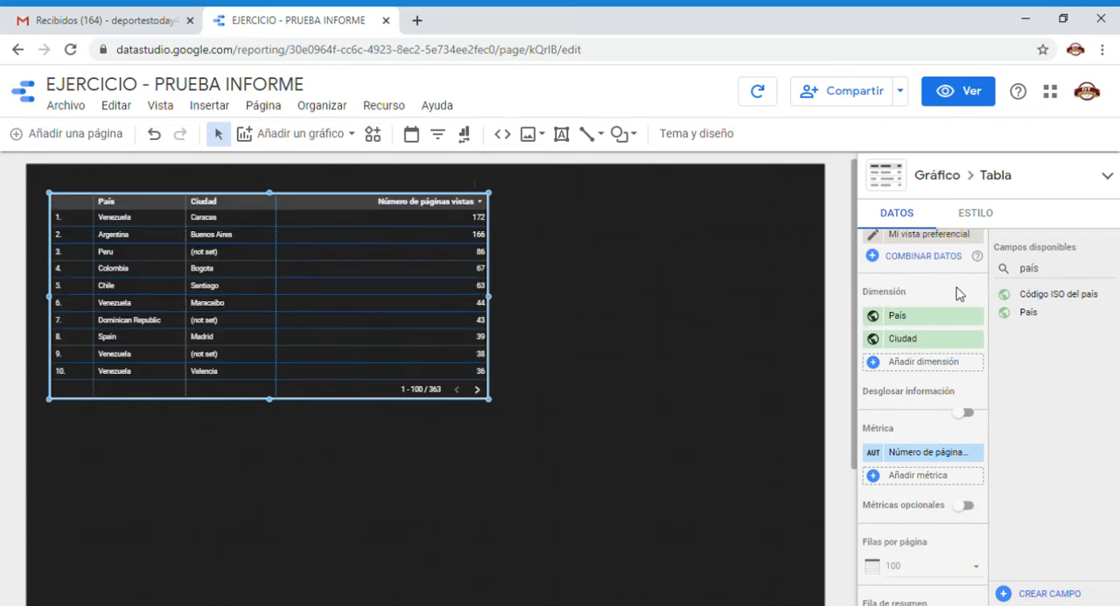
Clear the search of available fields and enable Desglosar información for the table's País and Ciudad dimensions.
scroll(927, 427, "down", 1)
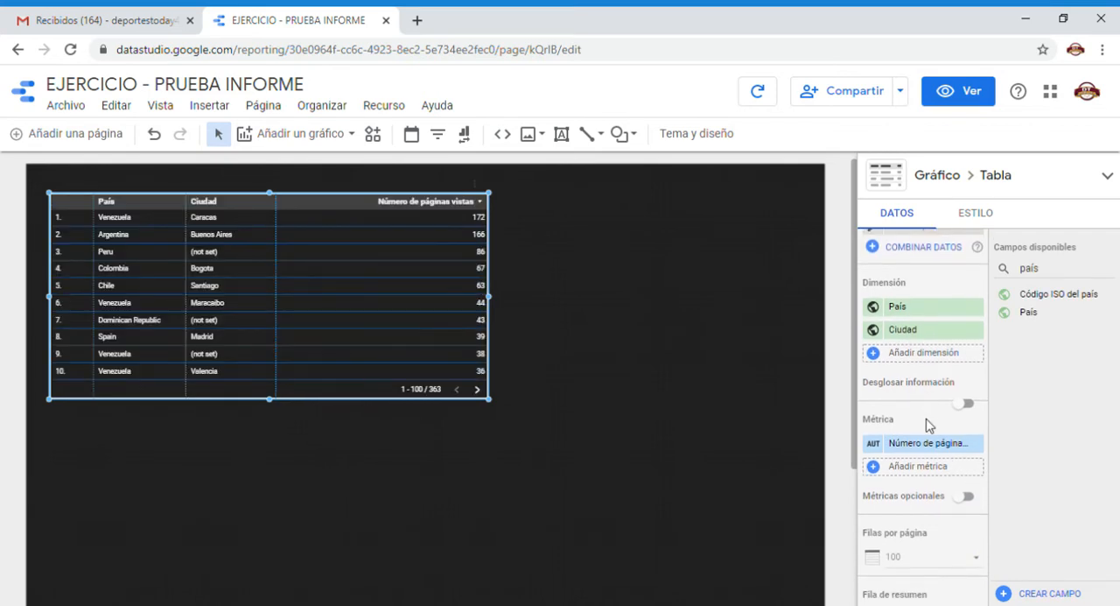
left_click_drag(1045, 271, 983, 271)
key("BackSpace")
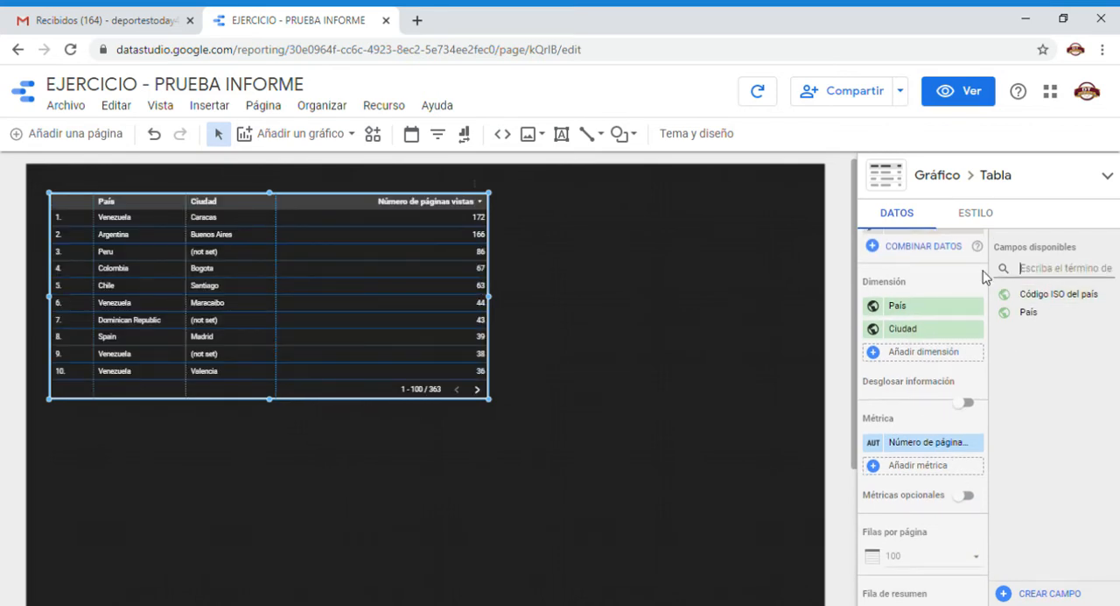
left_click(966, 403)
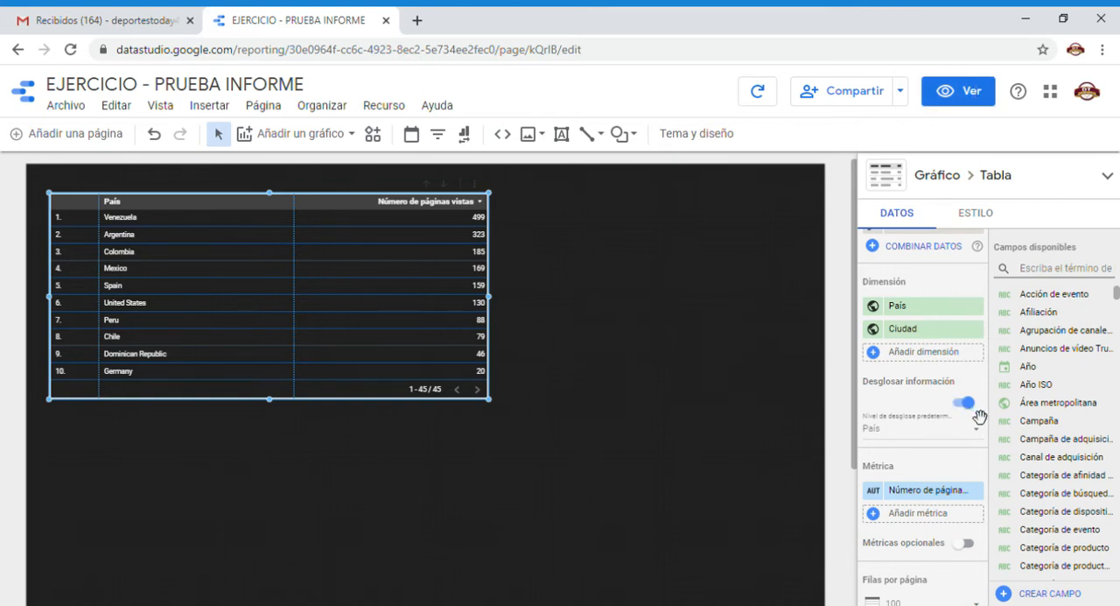
Drill the table down from País to Ciudad in view mode, and return to editing the report.
left_click(948, 92)
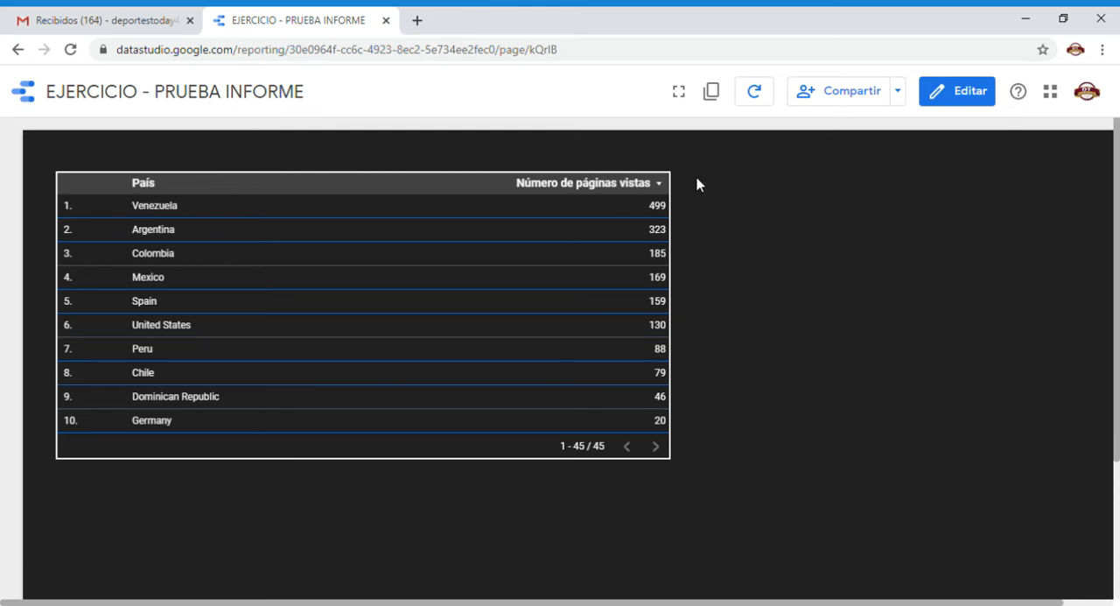
mouse_move(631, 208)
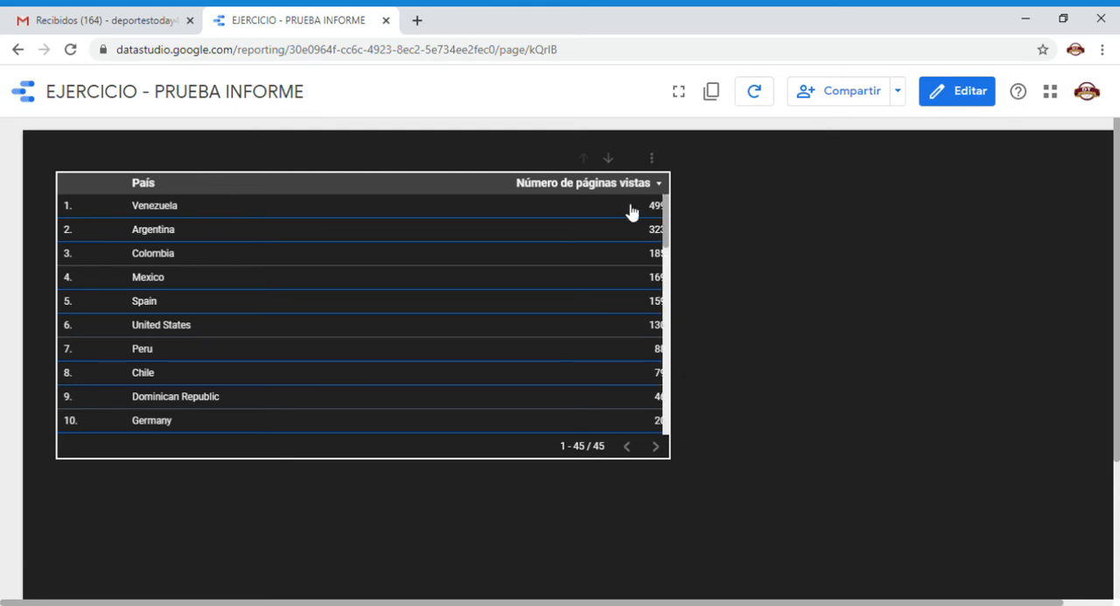
left_click(652, 157)
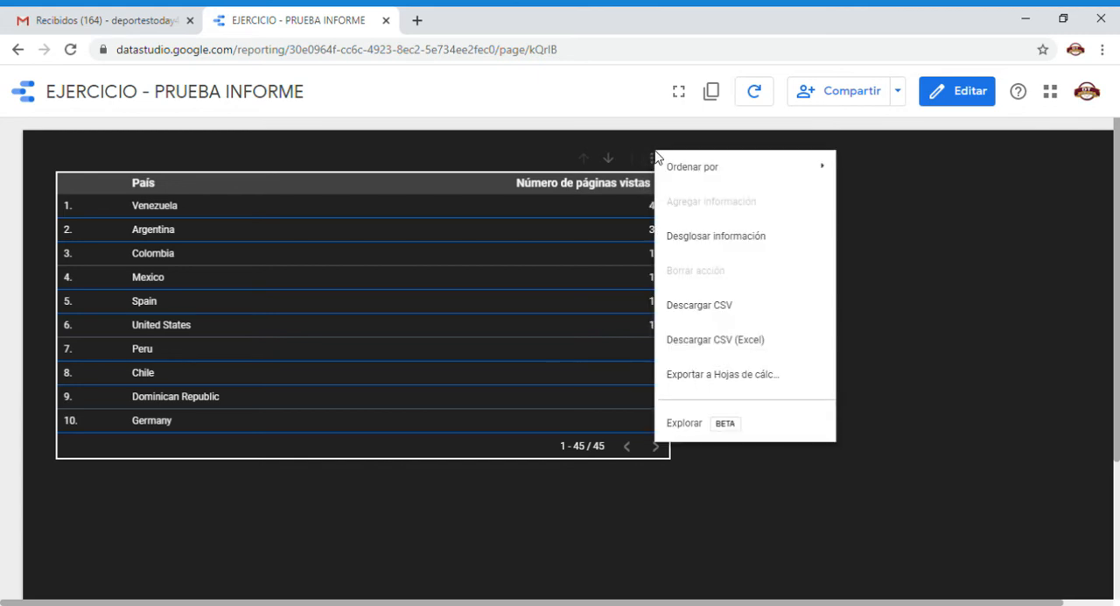
left_click(748, 247)
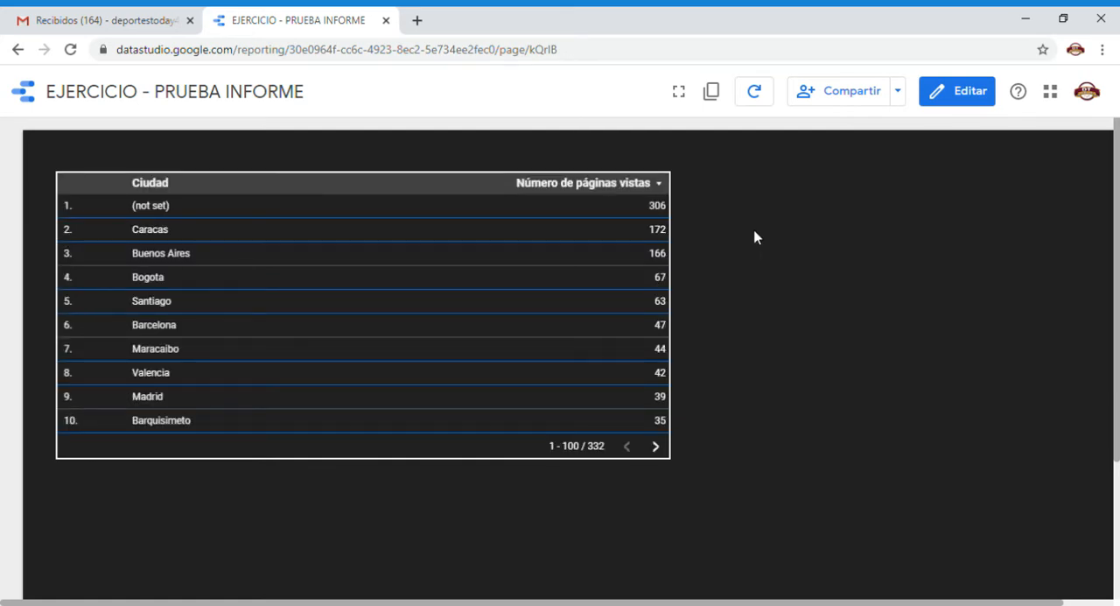
left_click(949, 93)
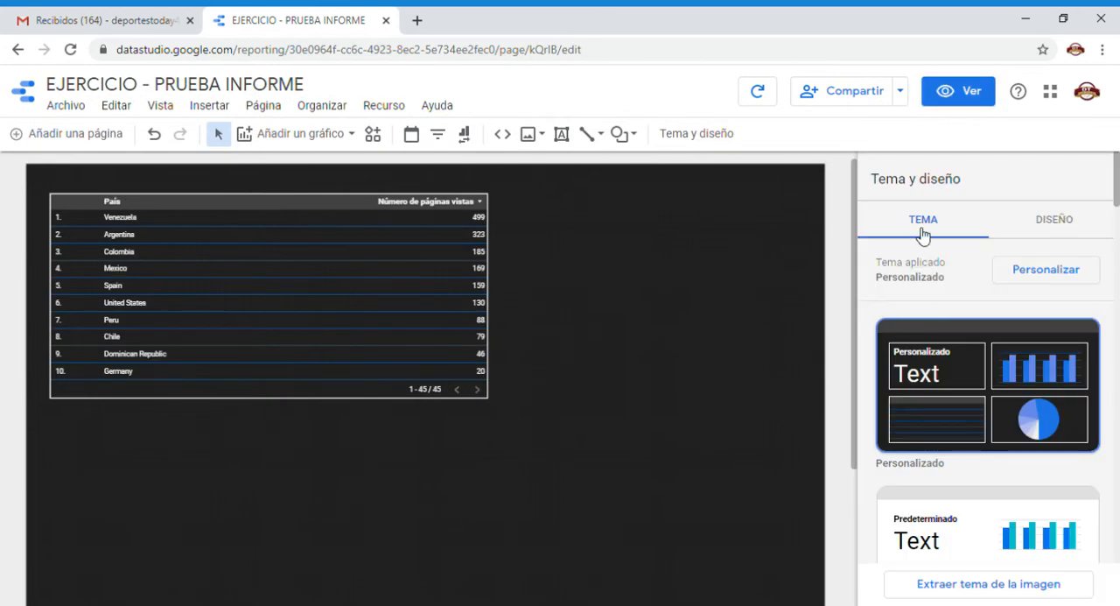
Disable Desglosar información for the table with the País and Ciudad dimensions.
left_click(407, 254)
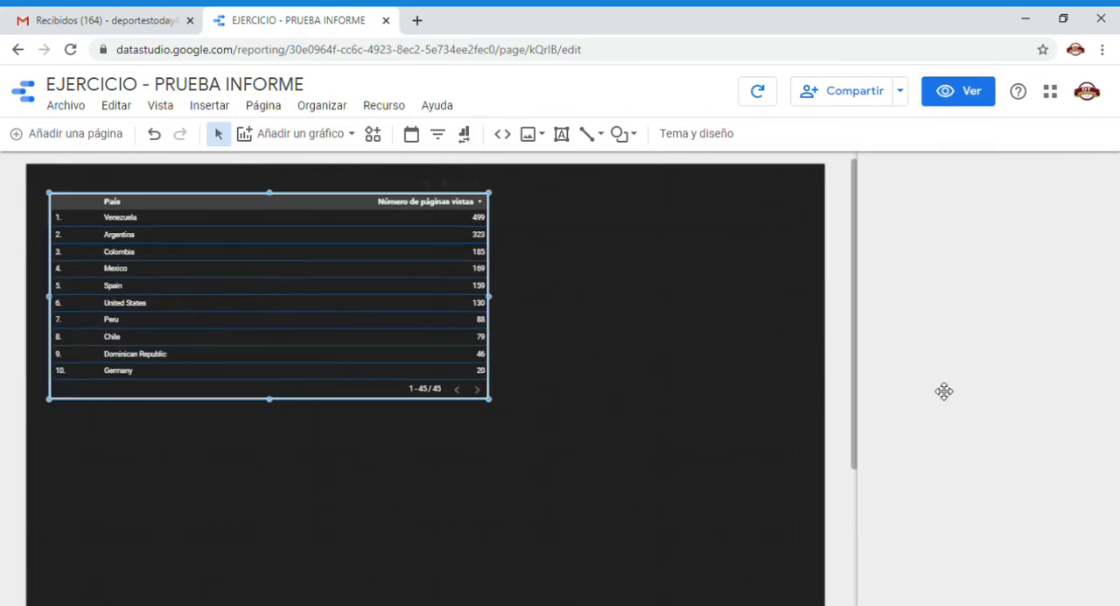
scroll(937, 389, "down", 1)
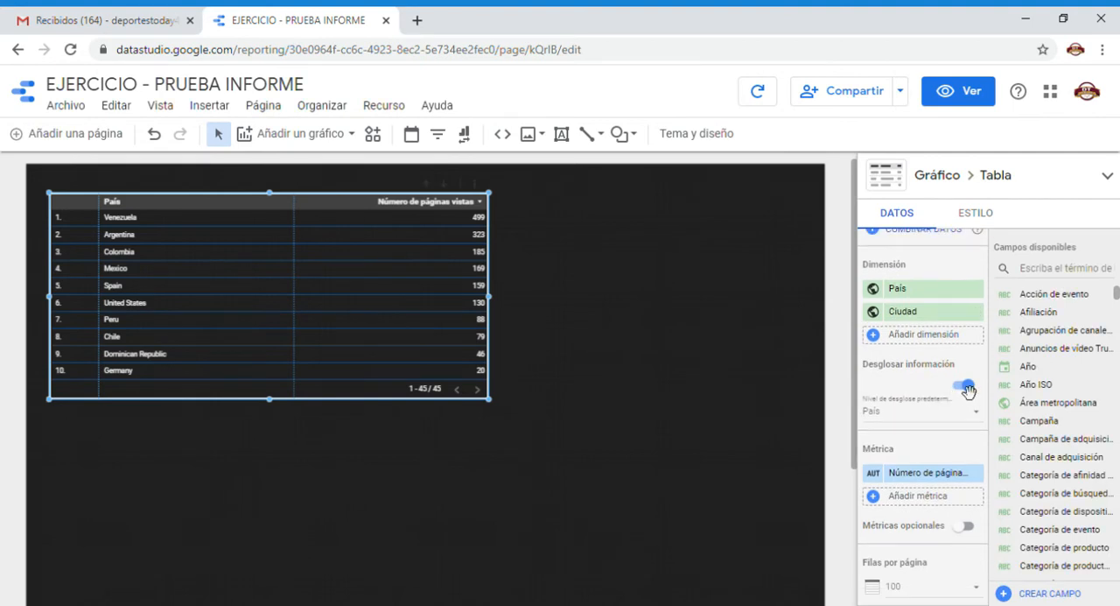
left_click(976, 394)
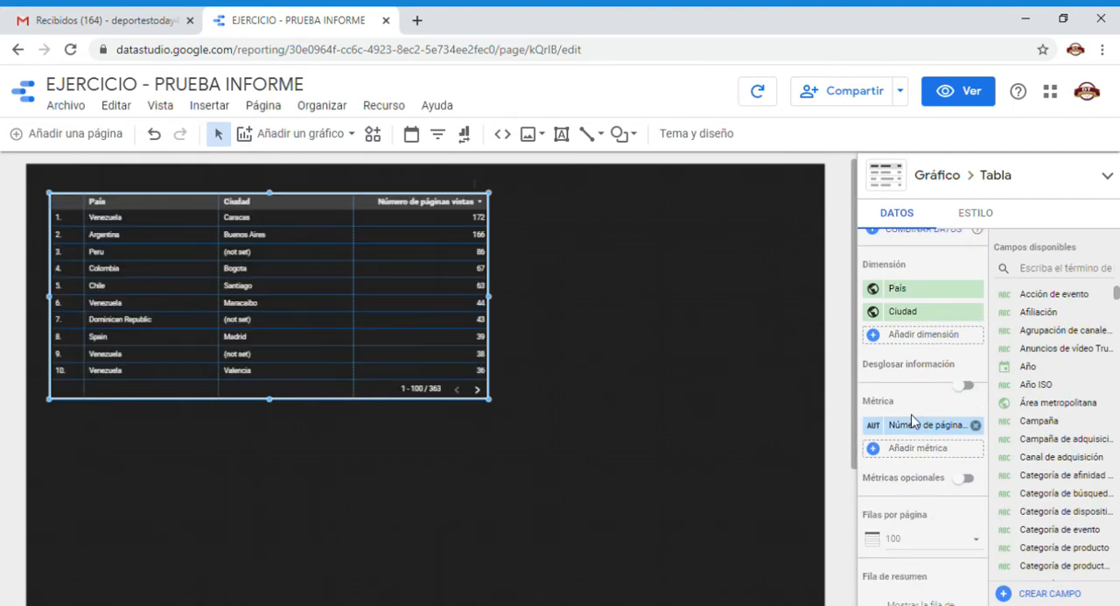
Add Sesiones as the table's second metric and widen the table on the canvas.
scroll(911, 414, "down", 2)
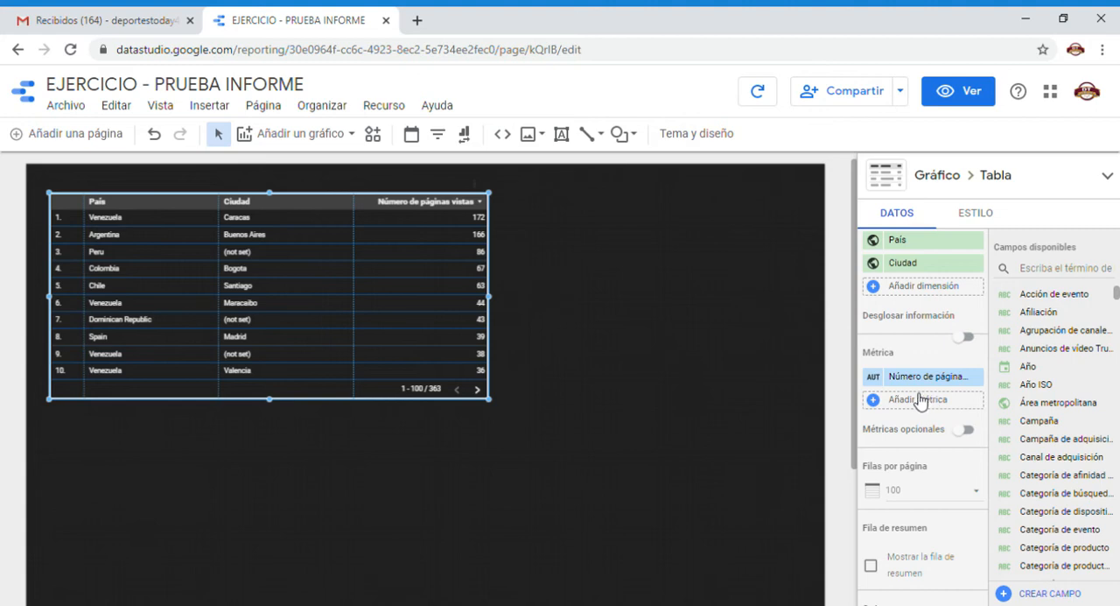
left_click(918, 400)
type("se")
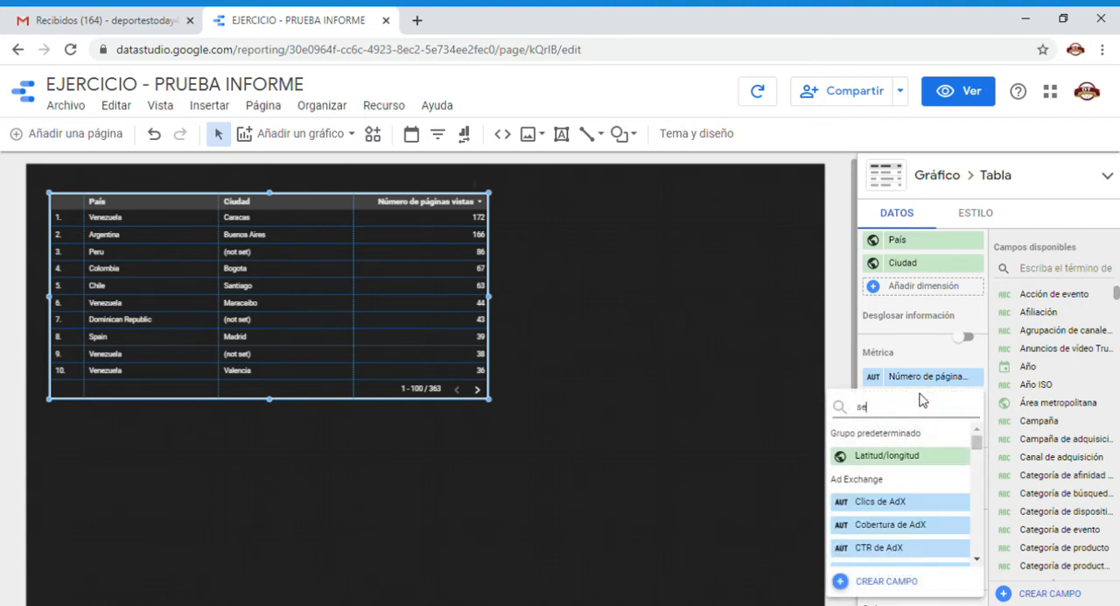
type("siones")
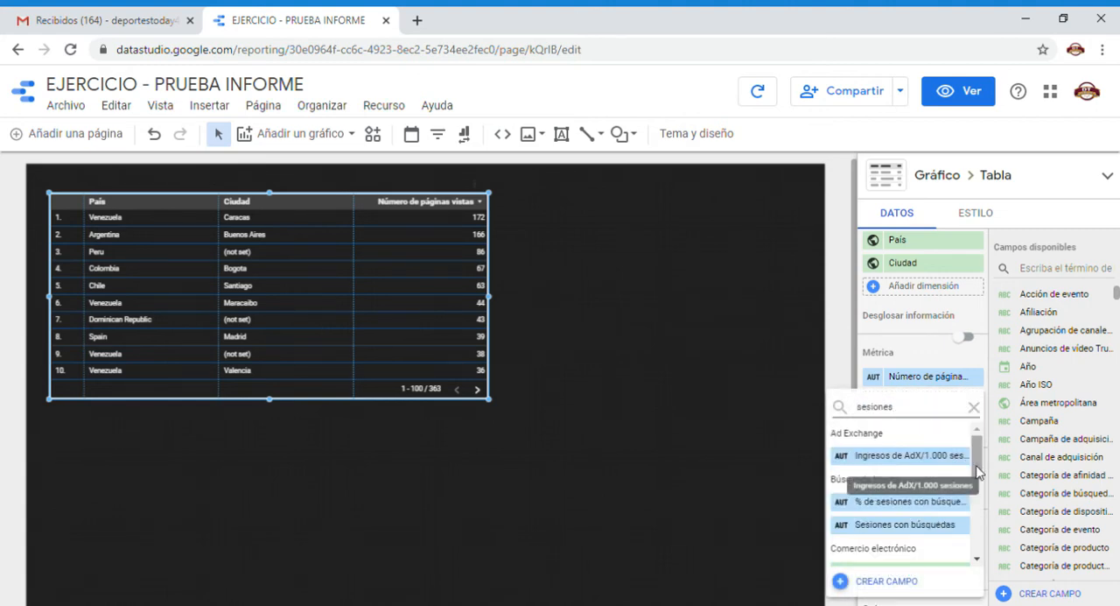
scroll(963, 474, "down", 5)
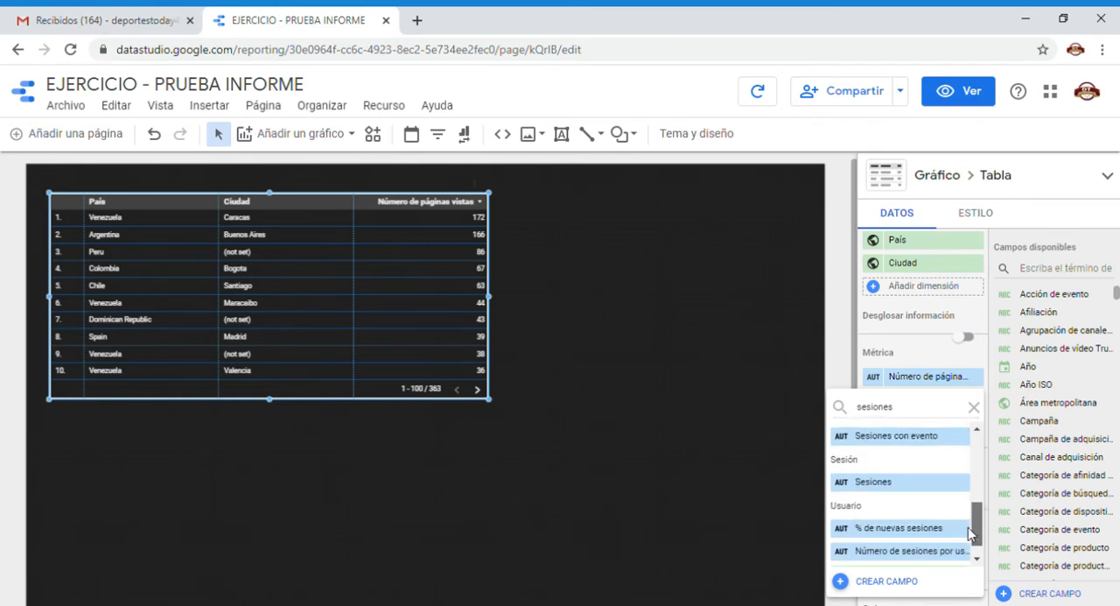
left_click(889, 480)
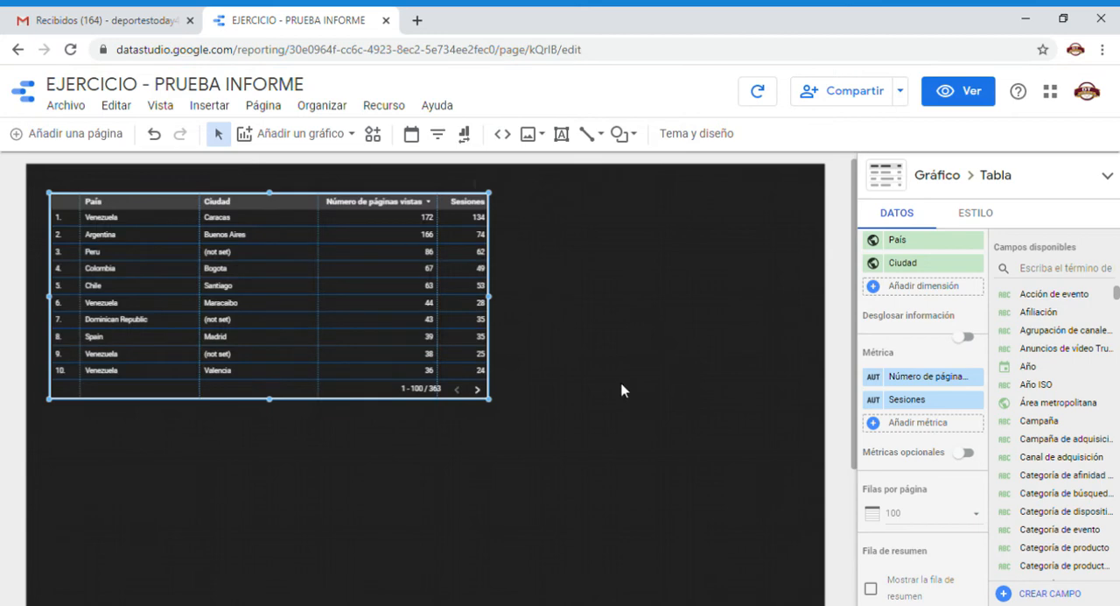
left_click_drag(496, 299, 566, 301)
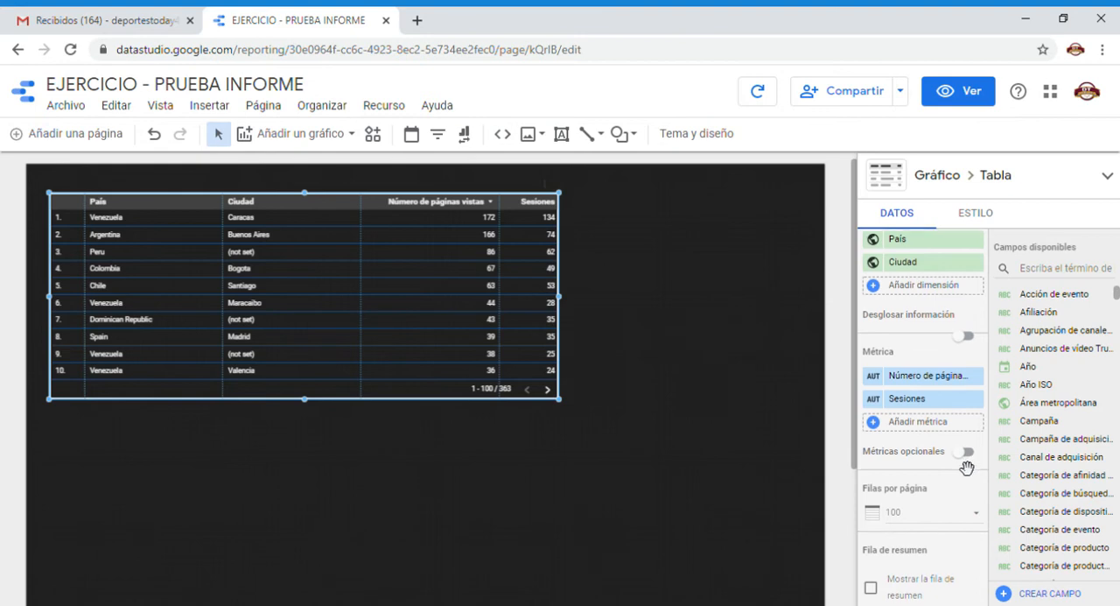
Enable Métricas opcionales for the table and add Usuarios as an optional metric.
scroll(967, 468, "down", 1)
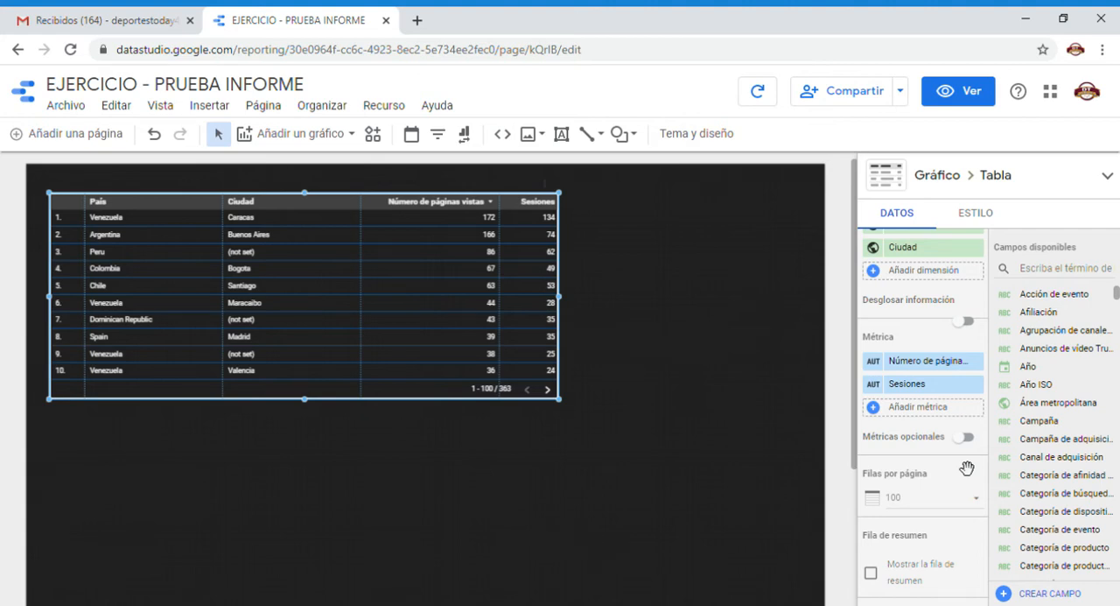
left_click(966, 437)
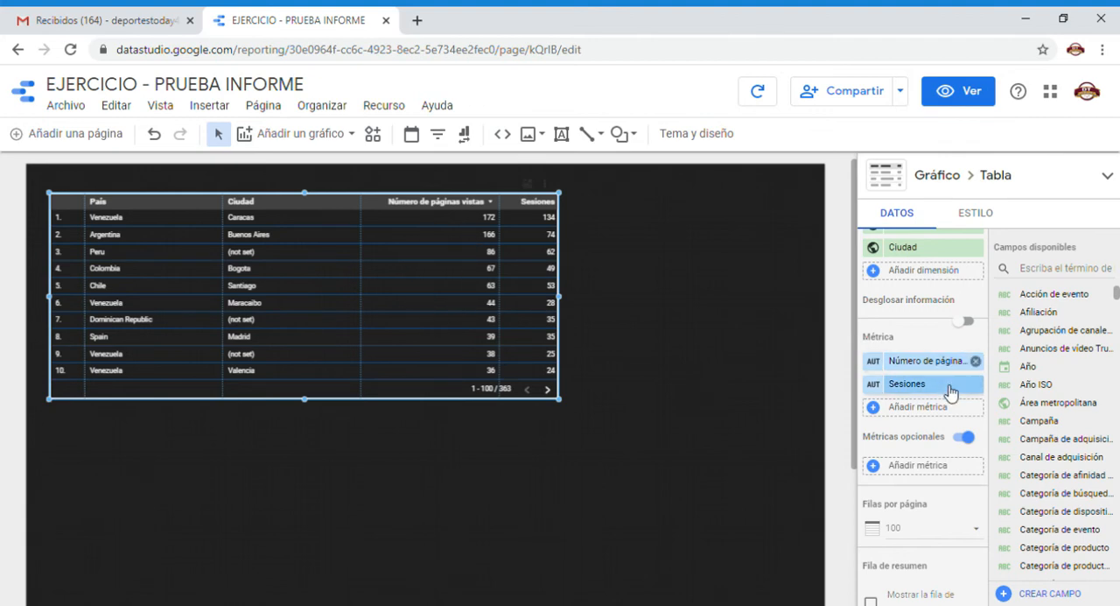
left_click(925, 476)
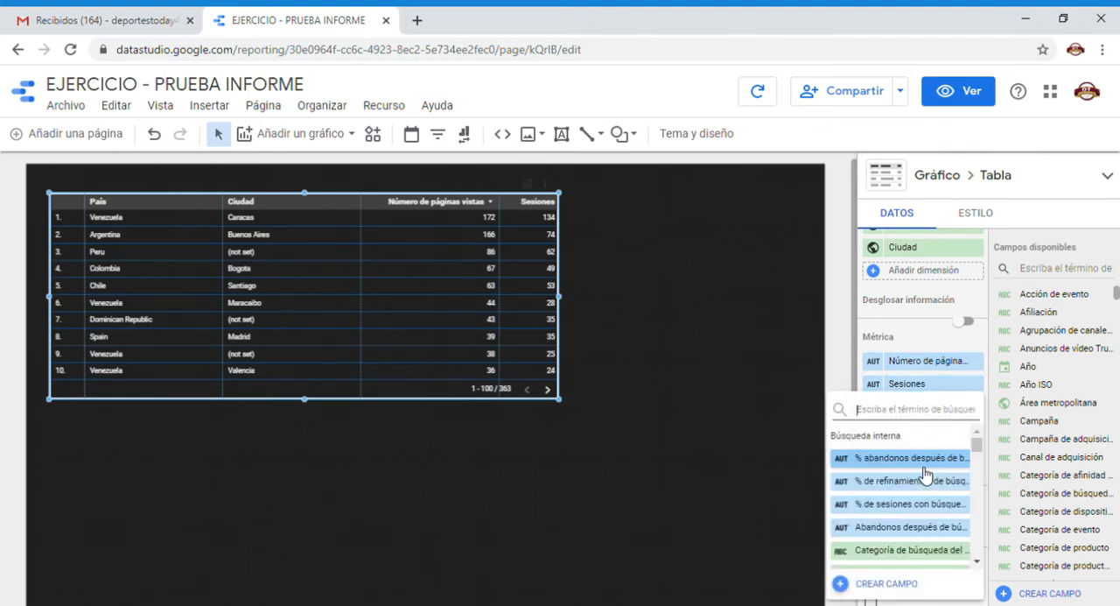
type("usuarios")
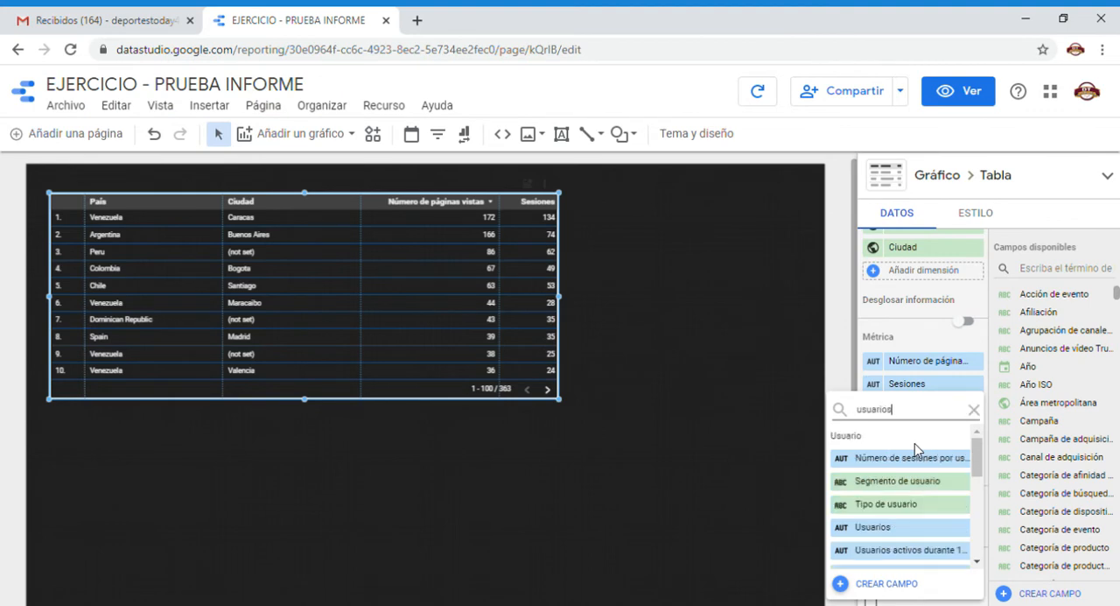
left_click(912, 457)
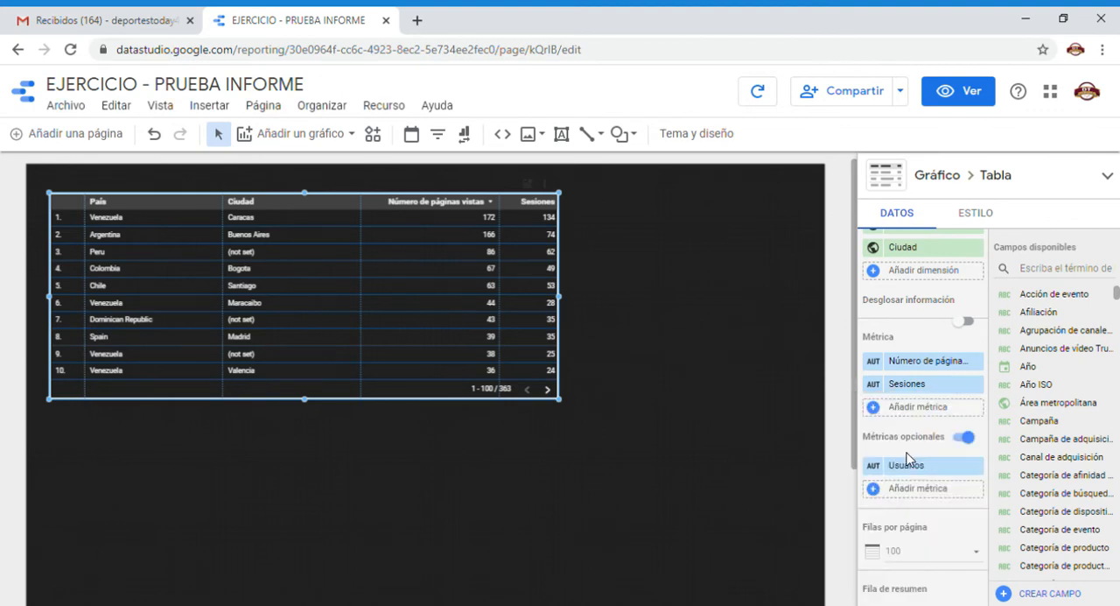
Show and hide the optional Usuarios metric of the table in view mode, and return to editing.
left_click(963, 92)
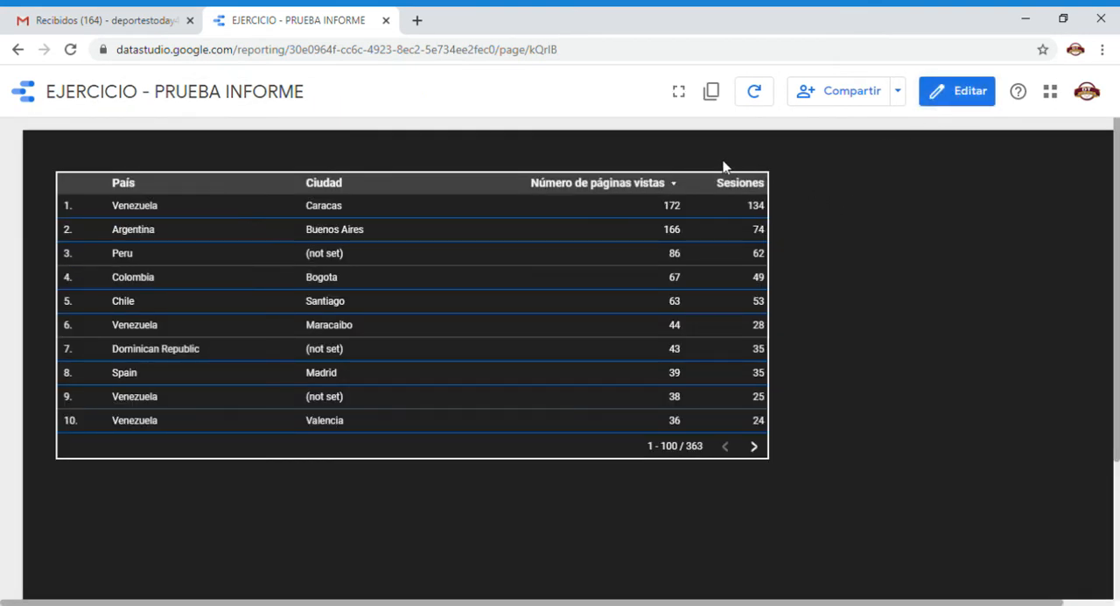
mouse_move(727, 184)
left_click(728, 163)
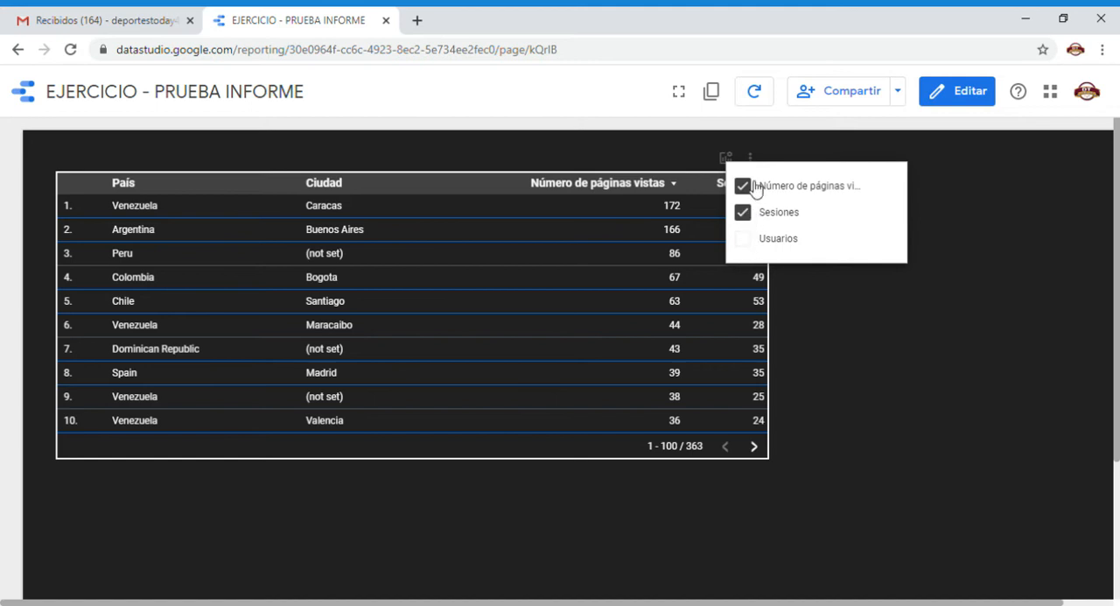
left_click(749, 241)
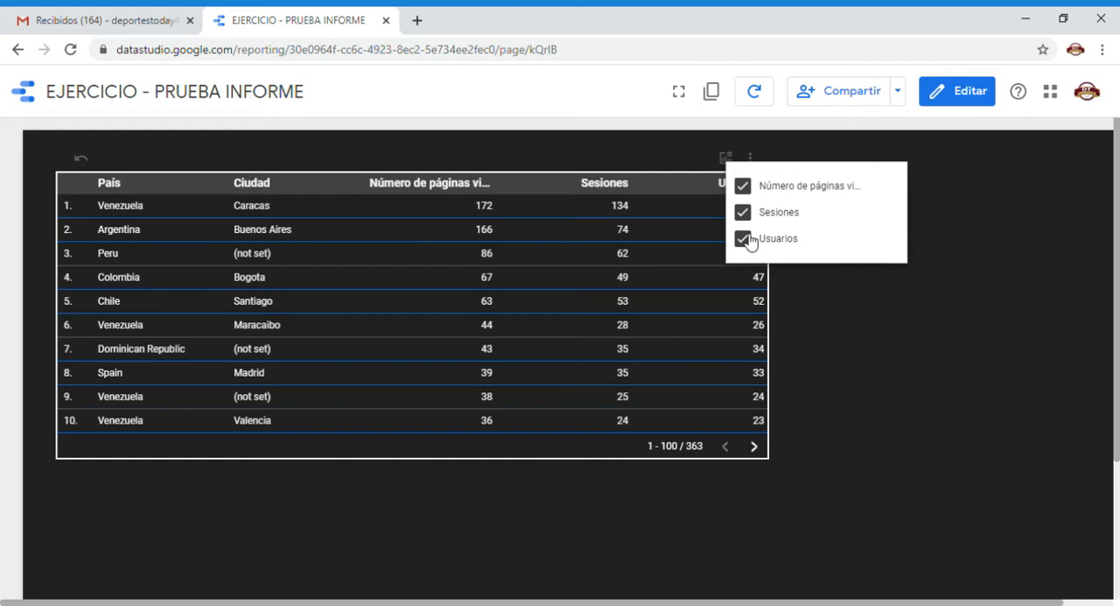
left_click(748, 239)
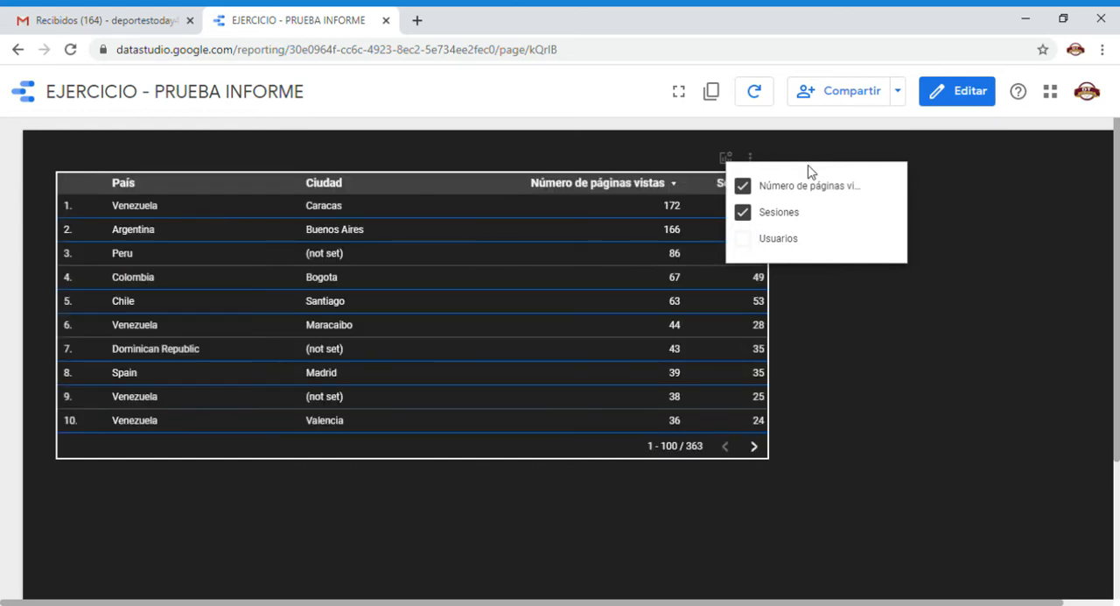
left_click(968, 90)
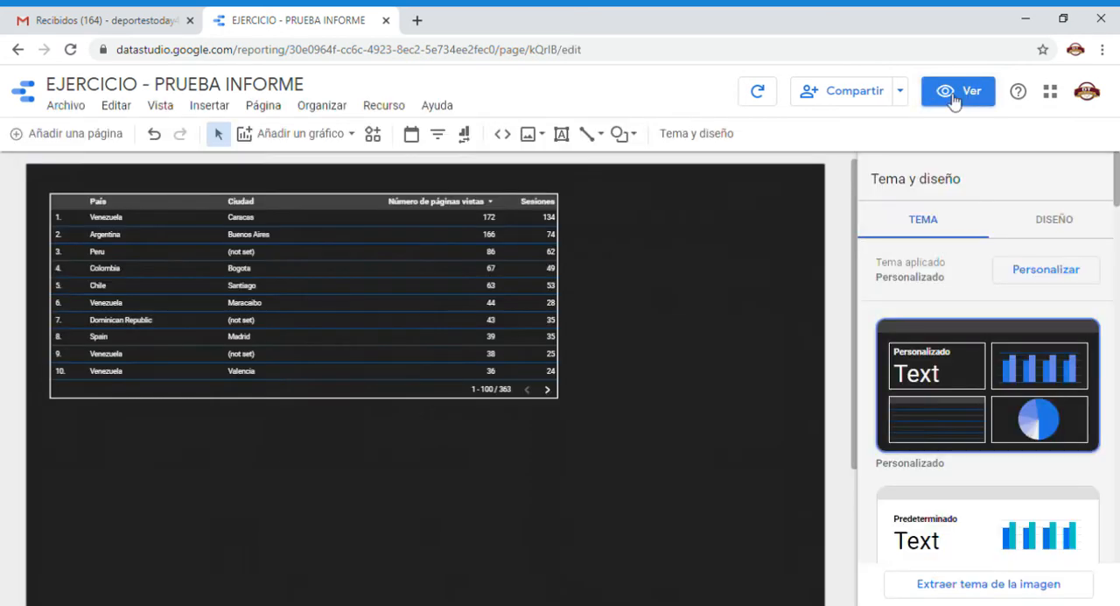
Disable Métricas opcionales for the table.
left_click(500, 249)
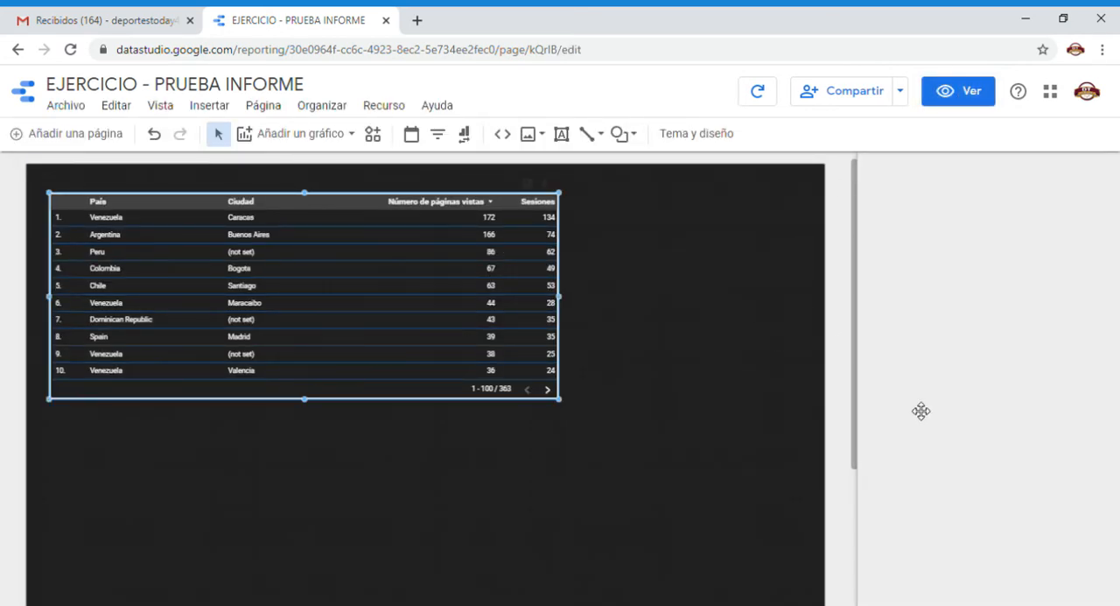
scroll(918, 409, "down", 3)
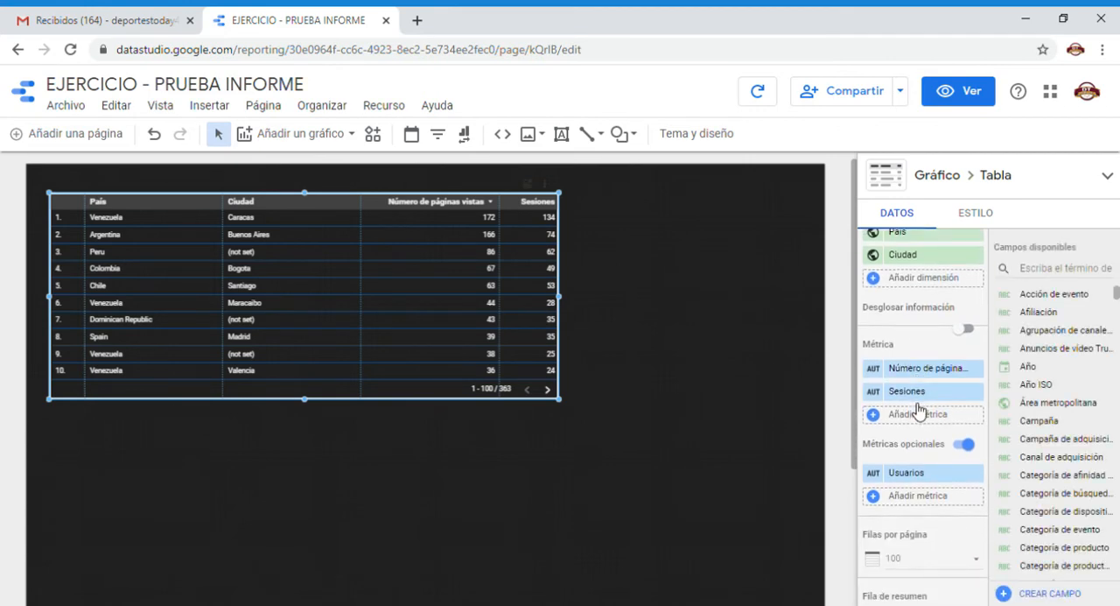
left_click(963, 445)
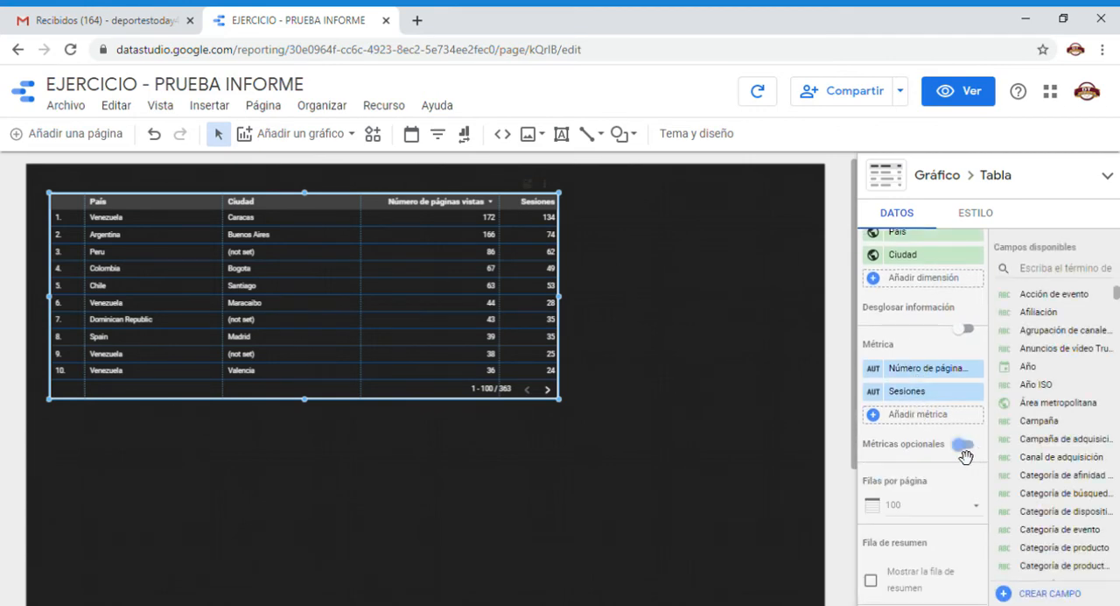
Set the table's Filas por página to 5.
scroll(941, 448, "down", 1)
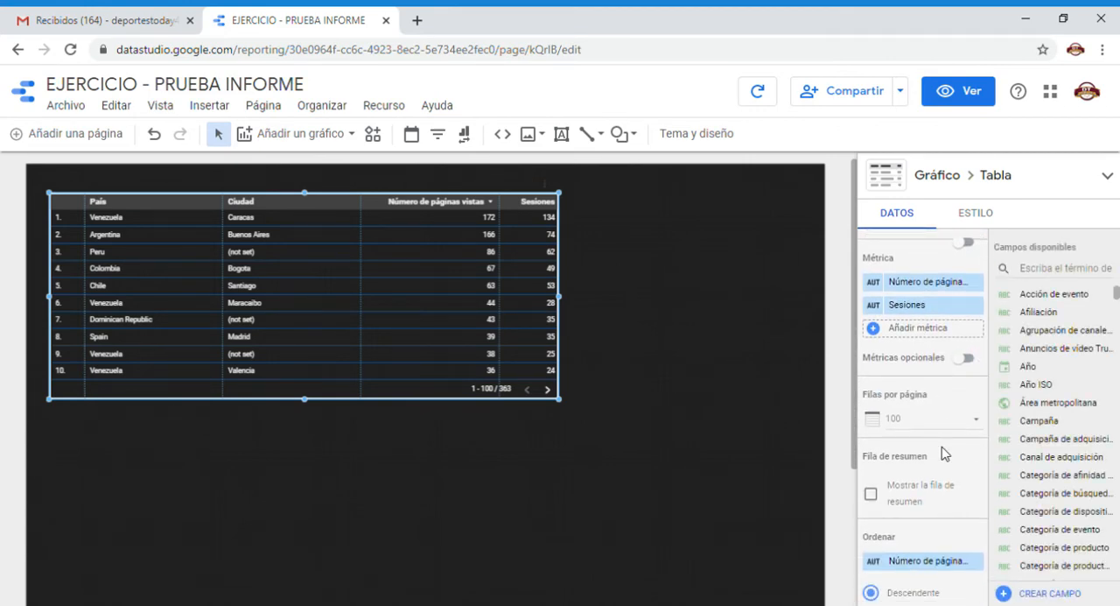
scroll(943, 452, "down", 1)
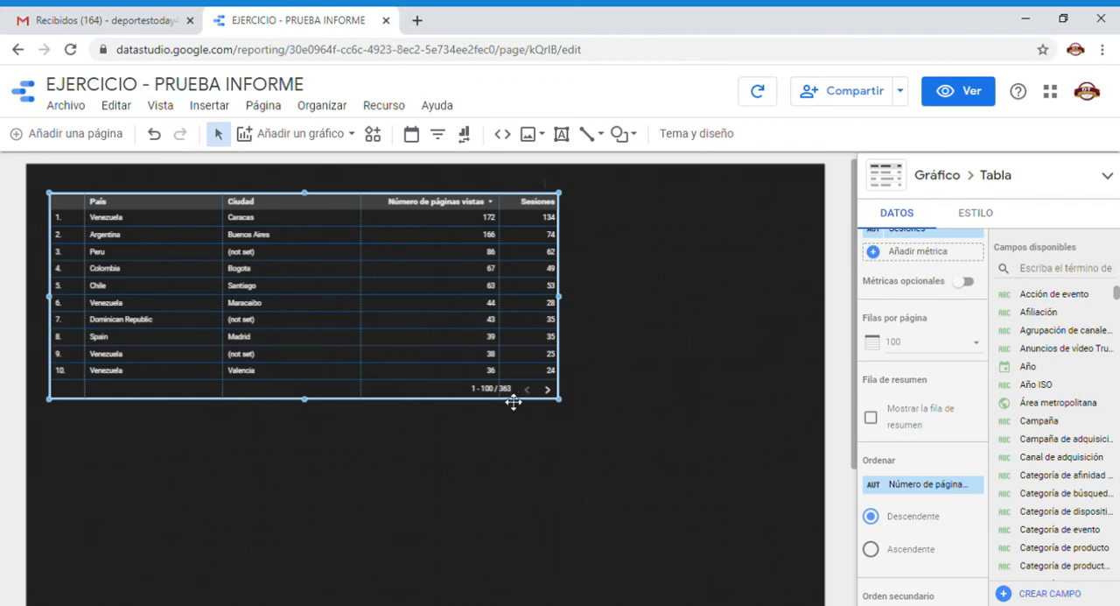
left_click(947, 344)
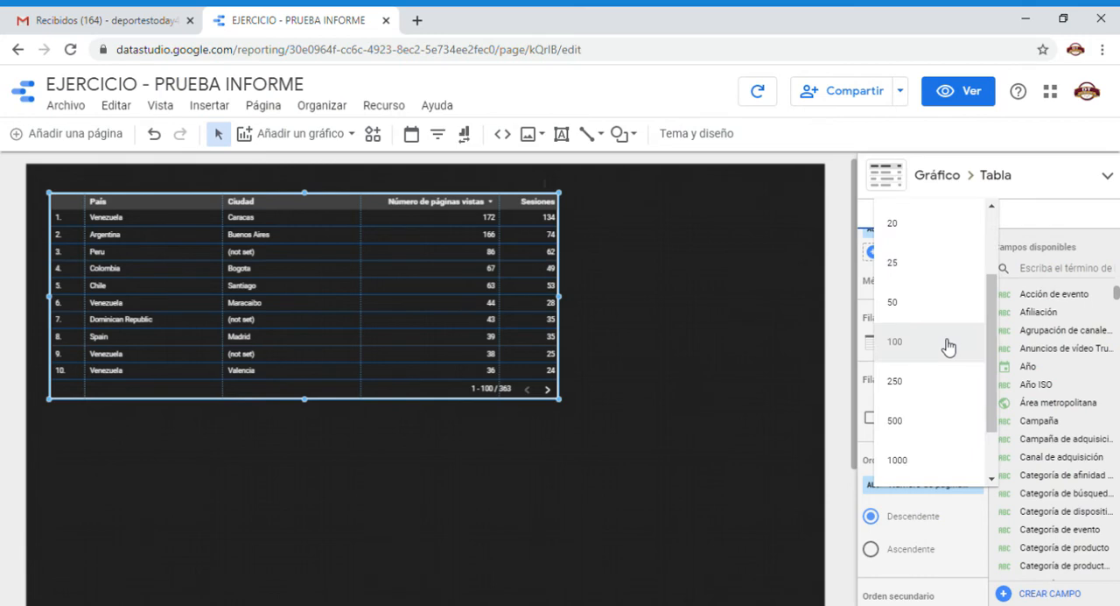
scroll(945, 320, "up", 3)
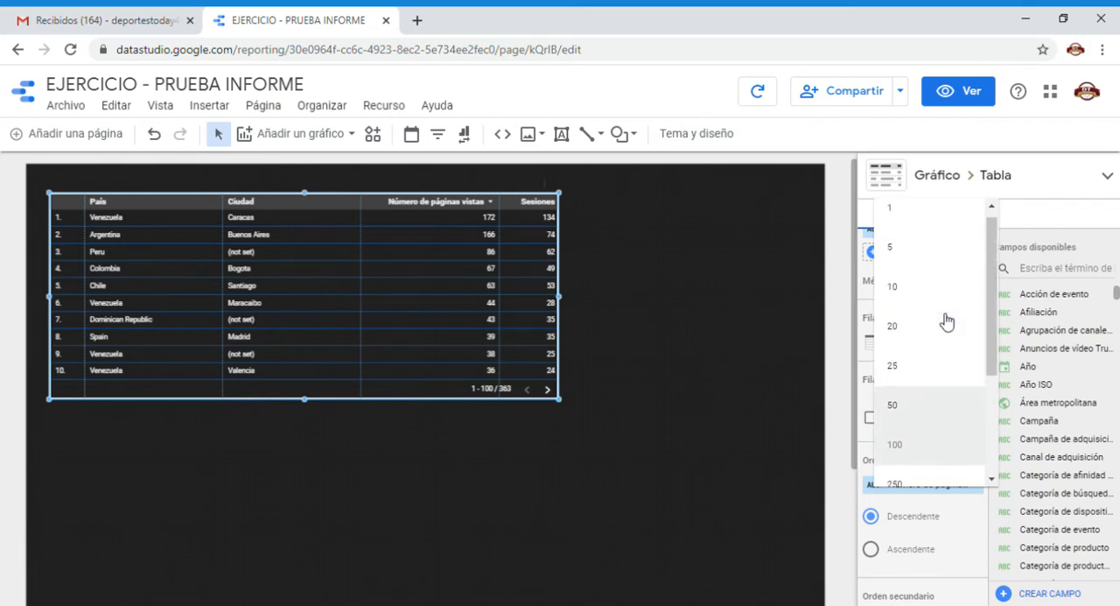
left_click(917, 254)
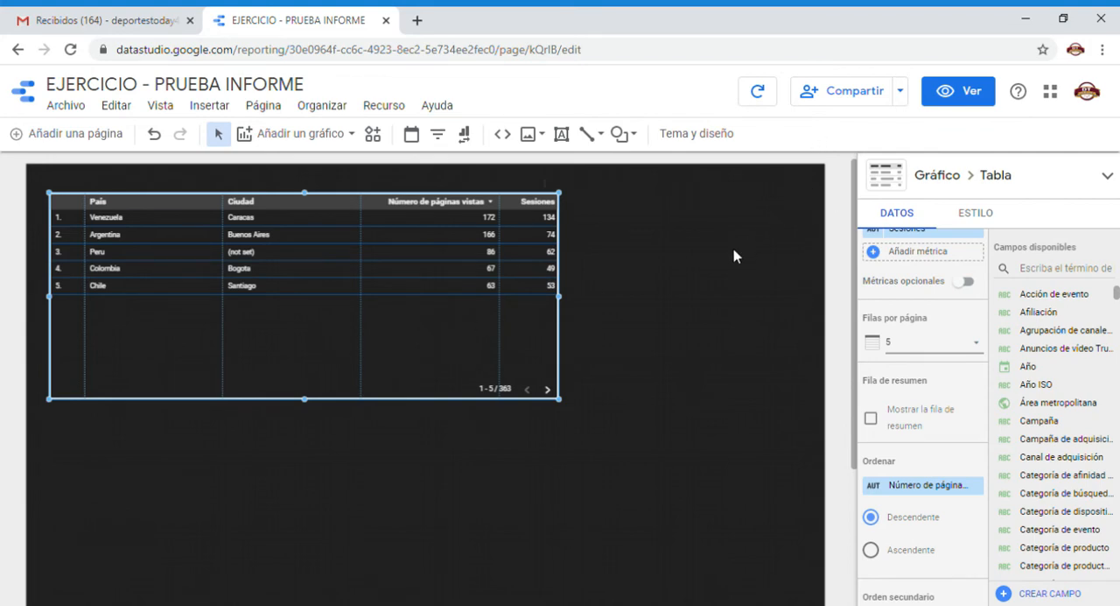
Page forward twice through the table's rows in view mode, and return to editing the report.
left_click(968, 94)
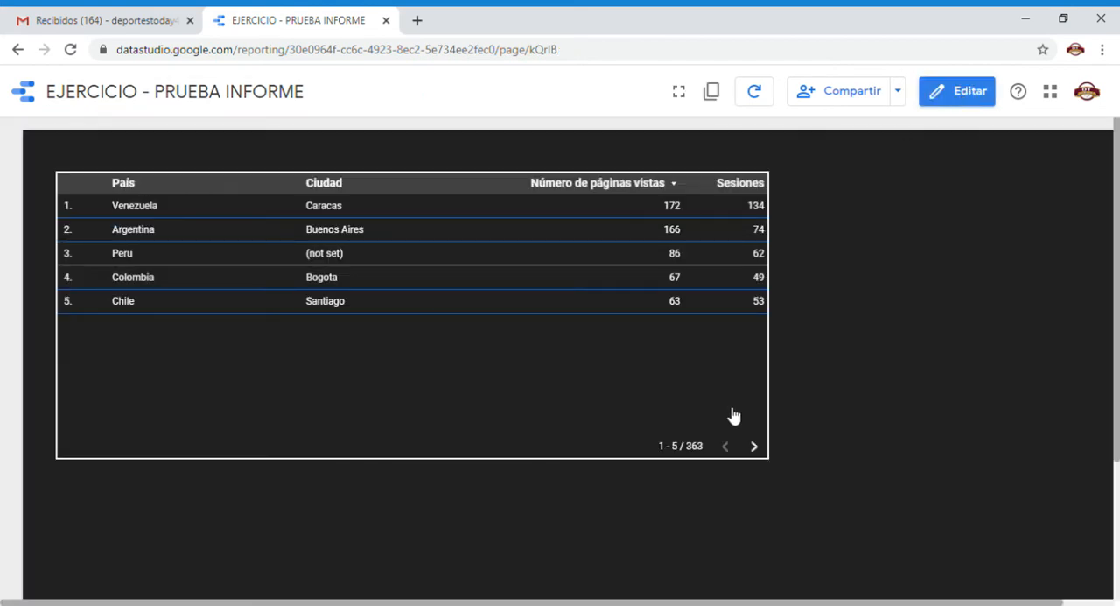
left_click(758, 450)
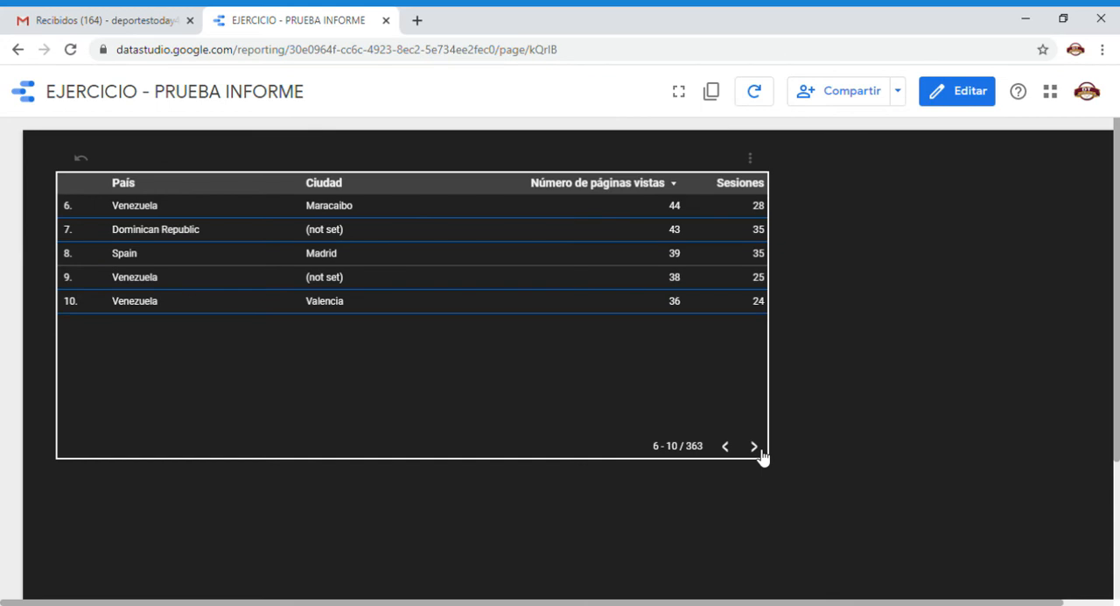
left_click(758, 452)
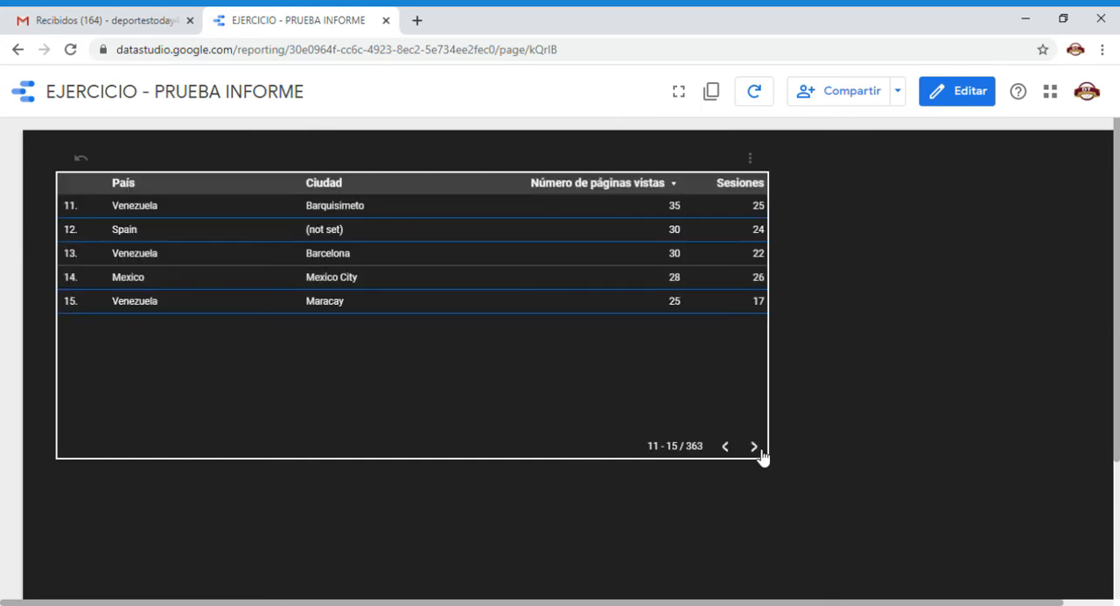
left_click(945, 89)
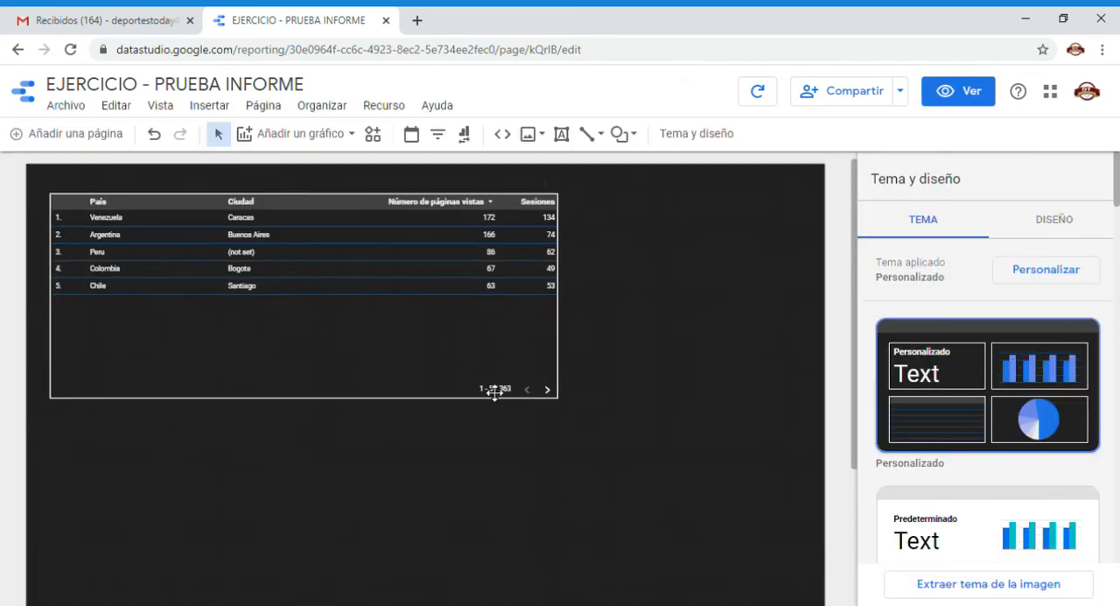
Turn the table's Mostrar la fila de resumen option on and off again.
left_click(477, 384)
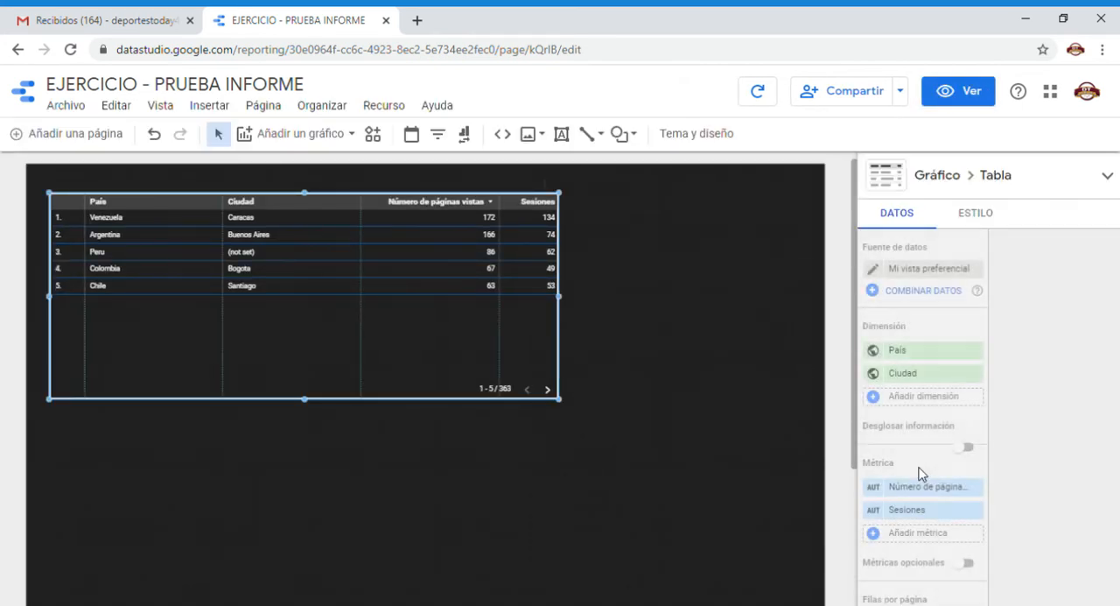
scroll(919, 469, "down", 3)
scroll(919, 473, "down", 3)
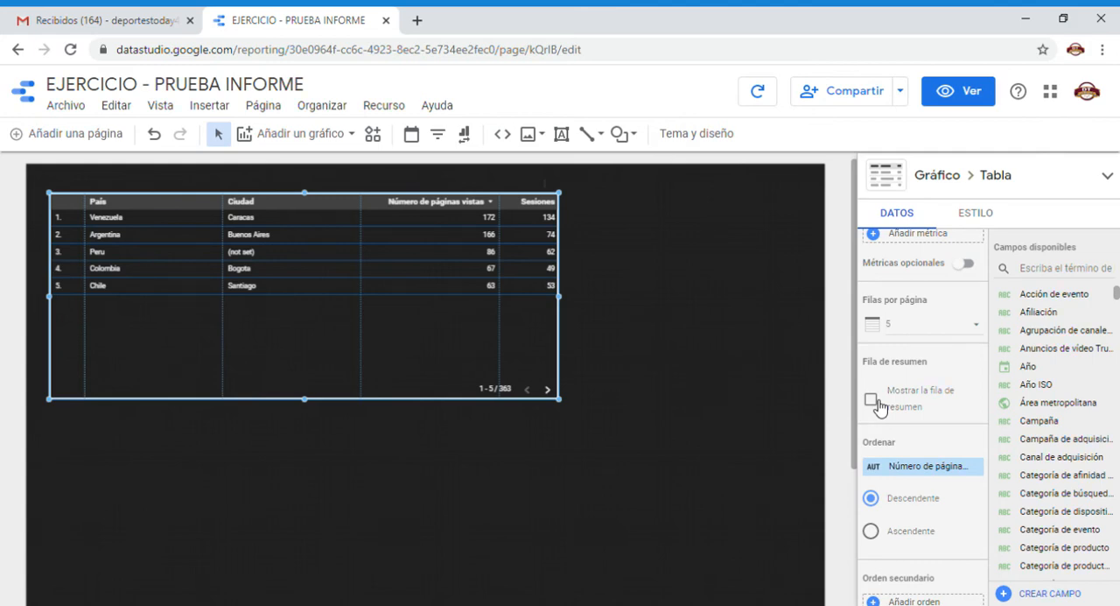
left_click(877, 405)
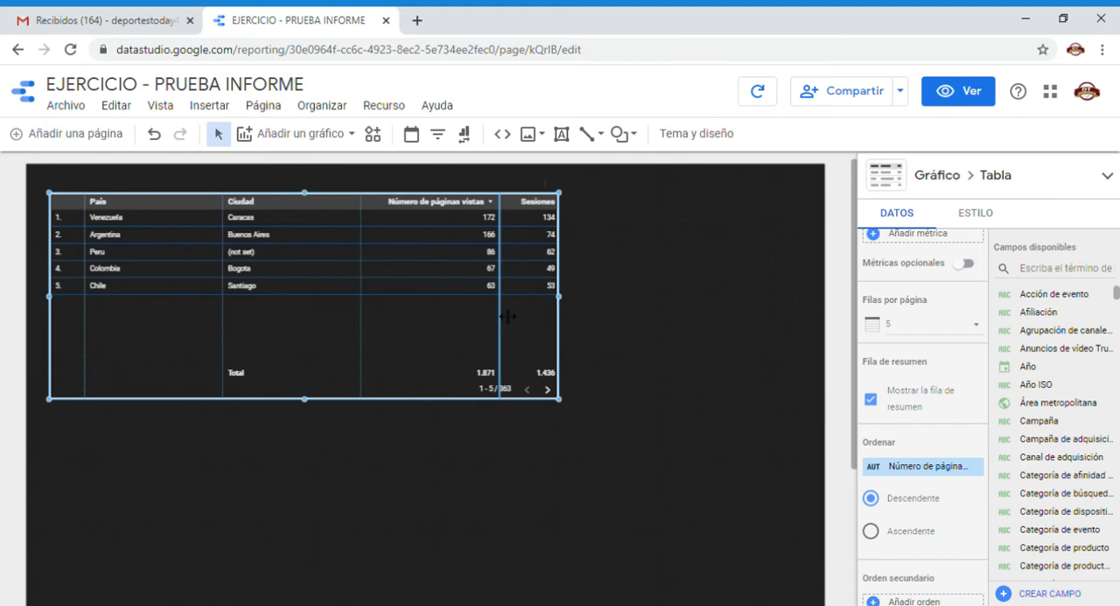
left_click(872, 403)
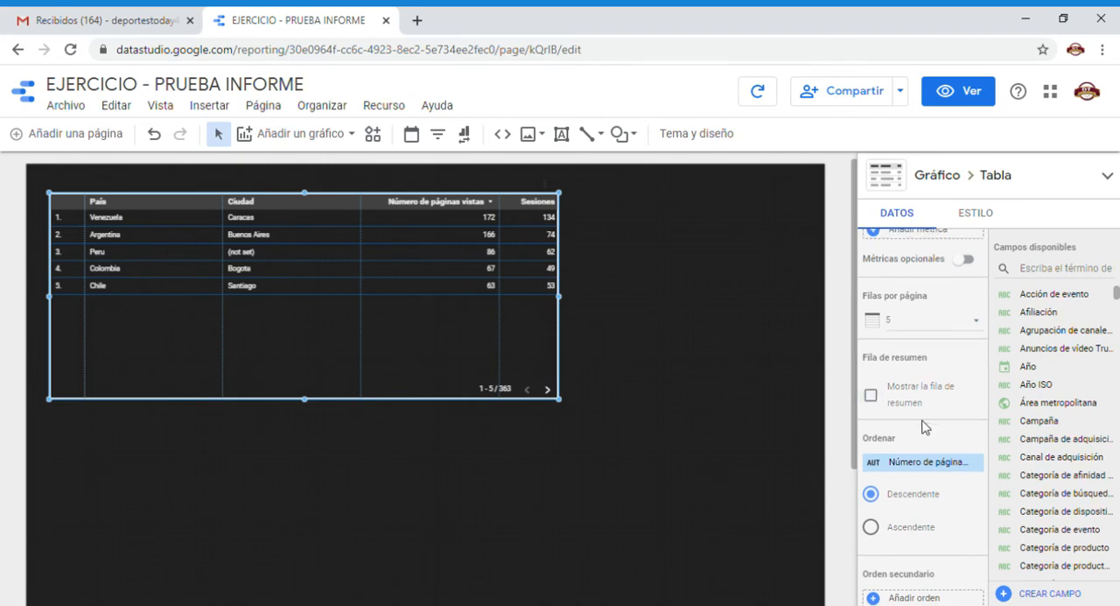
Sort the table by Sesiones, trying Ascendente order before setting it back to Descendente.
scroll(925, 427, "down", 1)
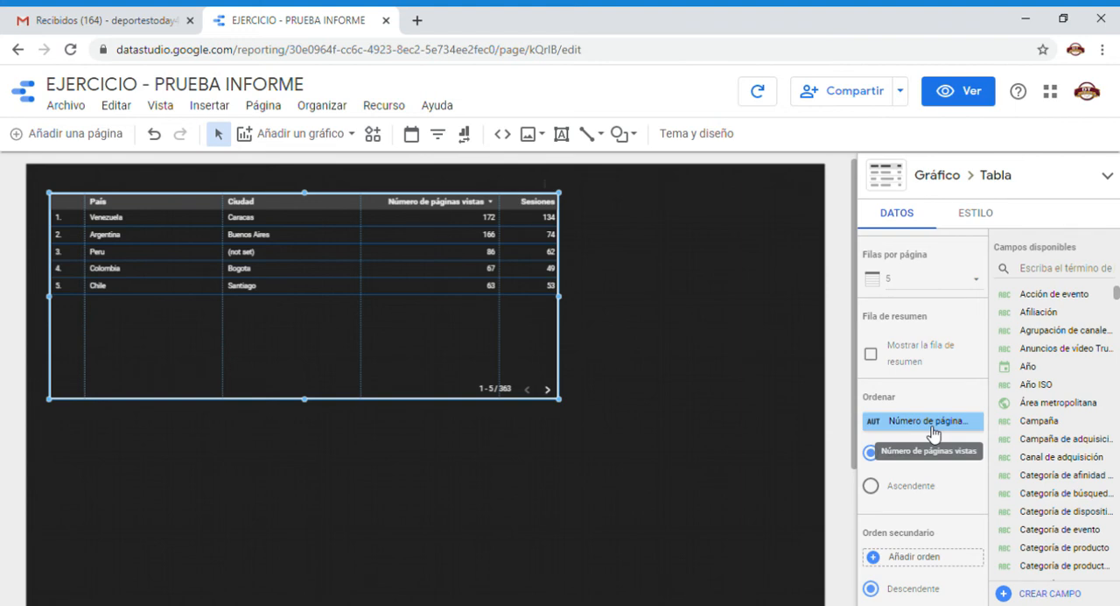
left_click(931, 426)
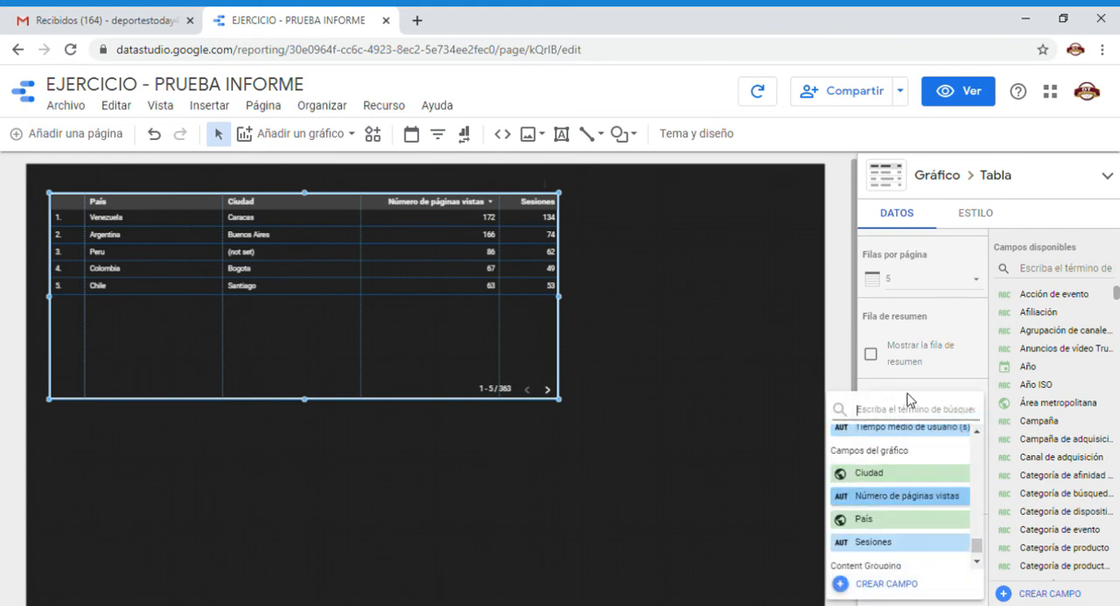
type("se")
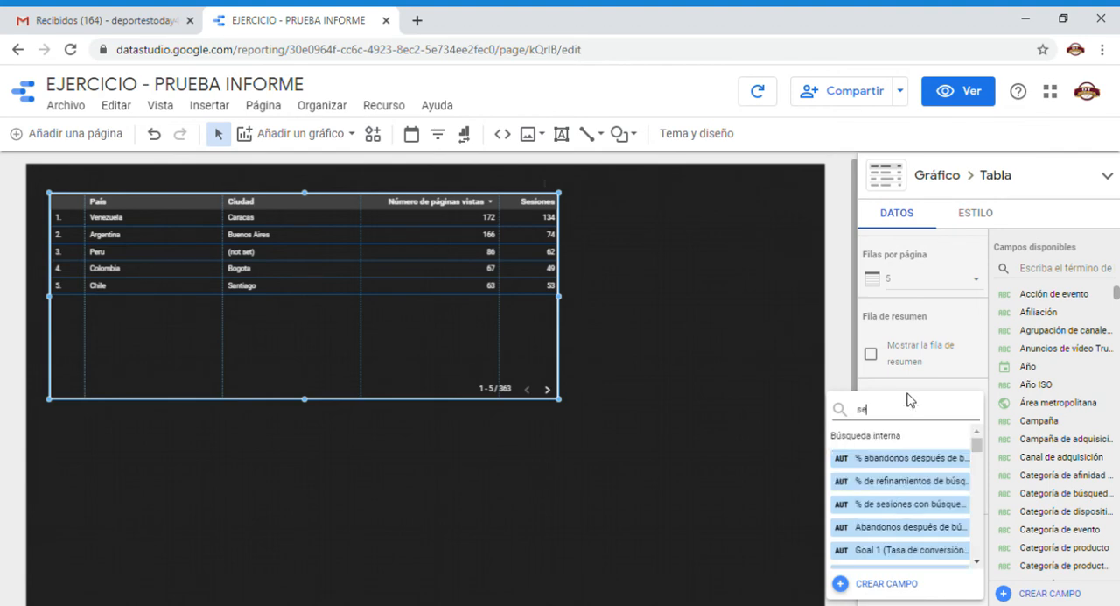
type("siones")
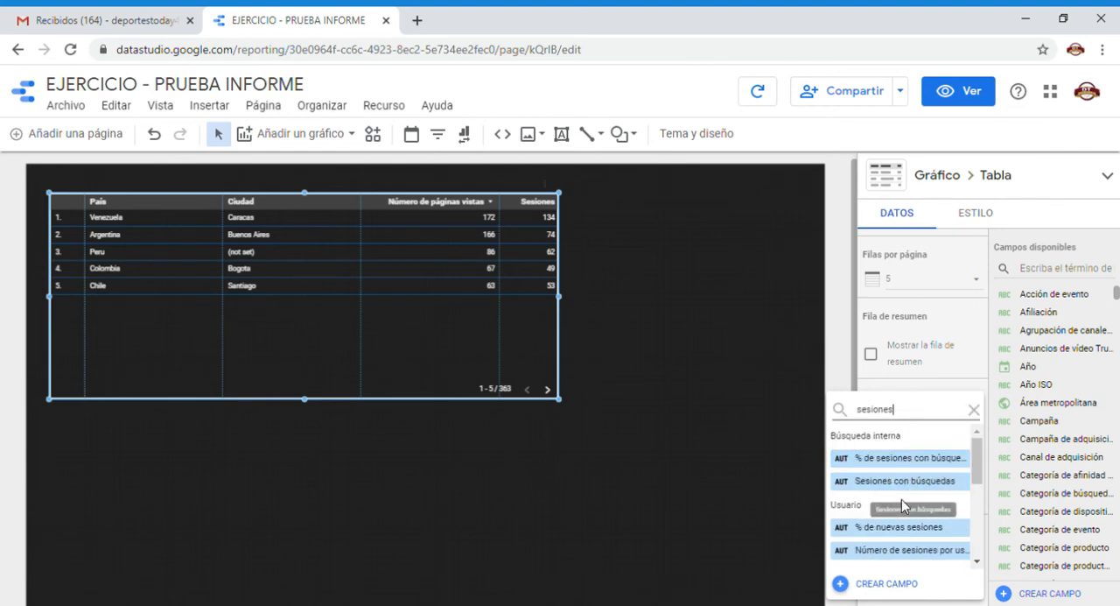
scroll(907, 506, "down", 1)
scroll(907, 506, "down", 3)
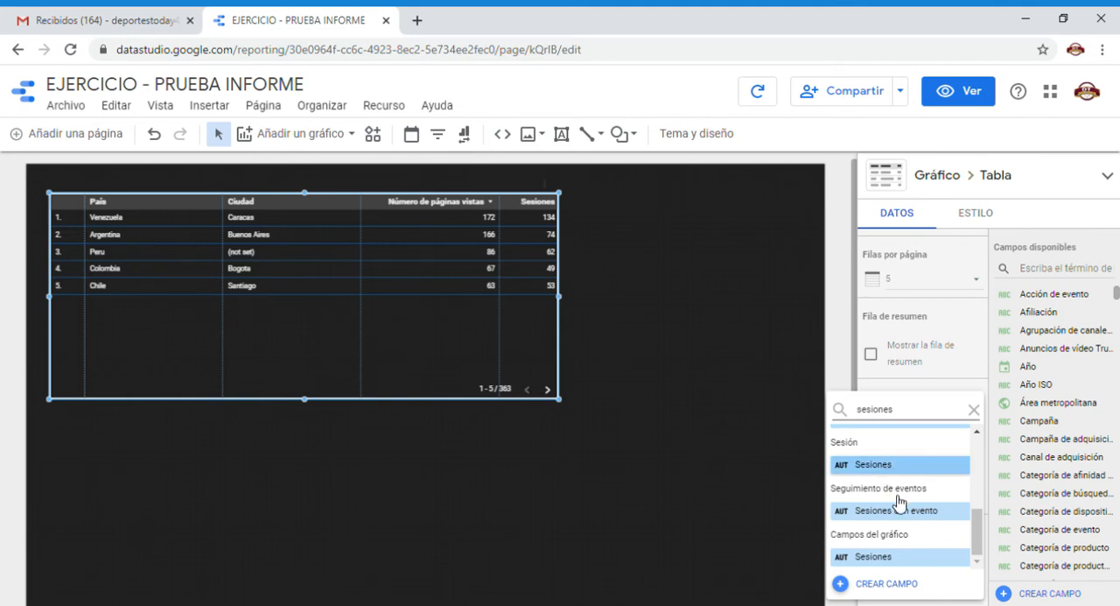
left_click(893, 464)
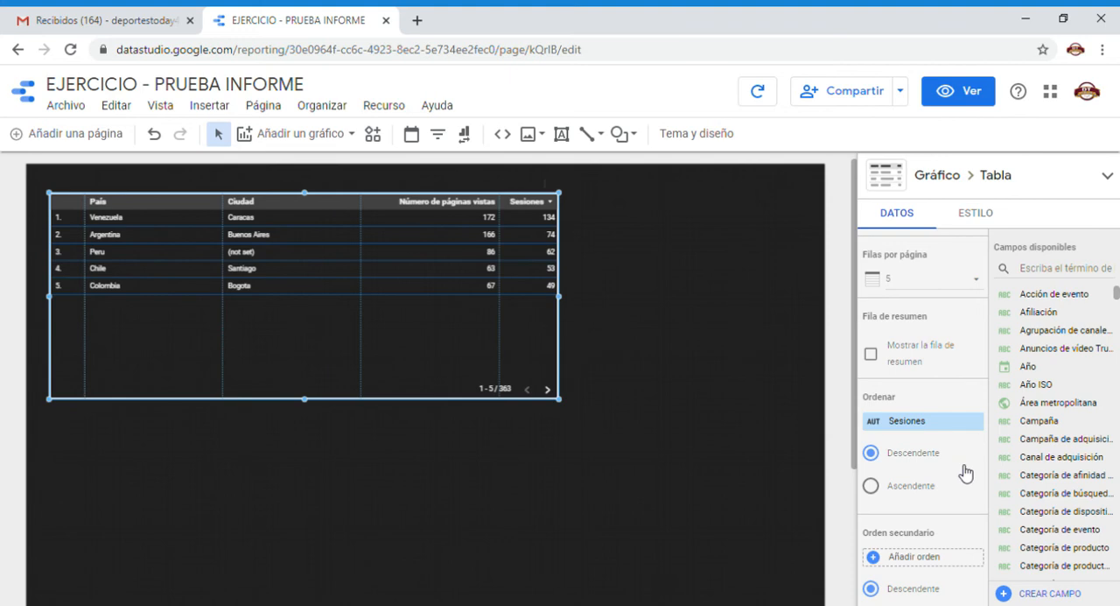
left_click(871, 486)
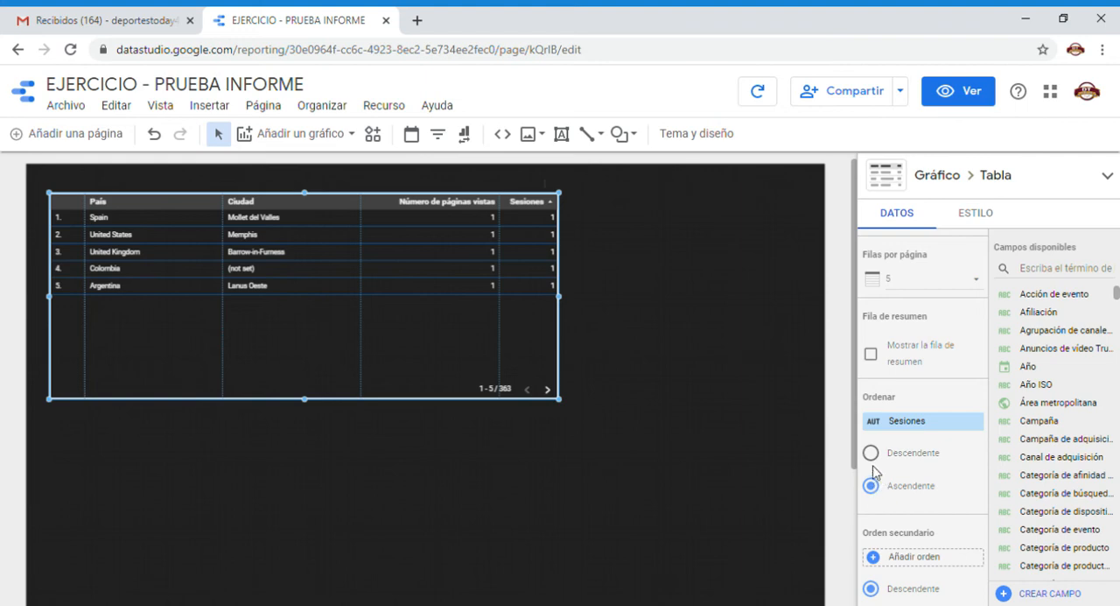
left_click(873, 455)
Set the table's Periodo predeterminado to Personalizado with a fixed range from 1 to 29 February 2020.
scroll(875, 464, "down", 1)
scroll(875, 464, "down", 2)
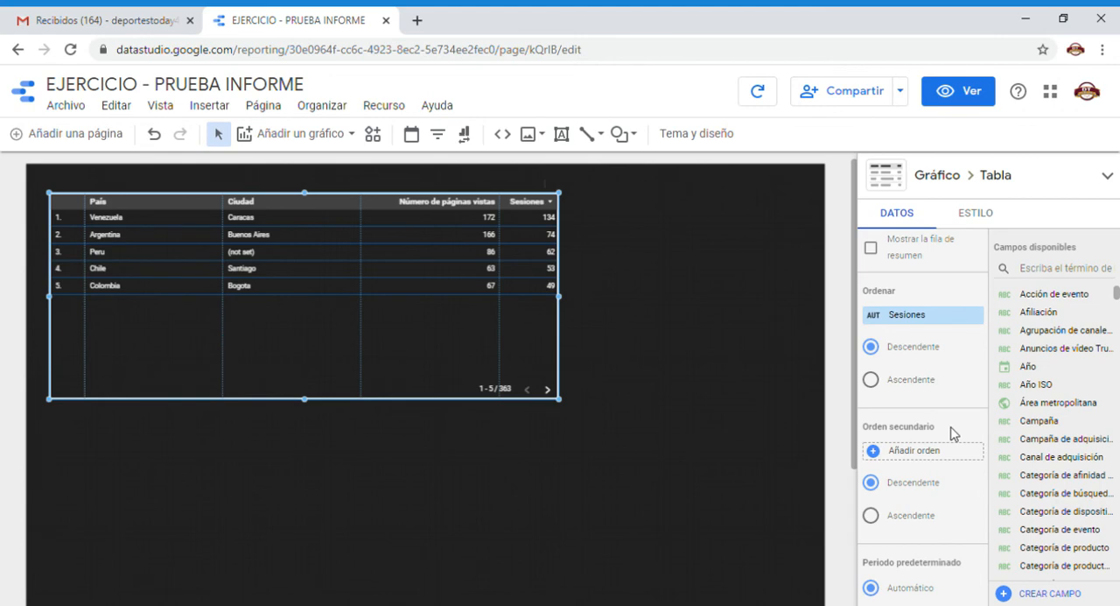
scroll(953, 434, "down", 2)
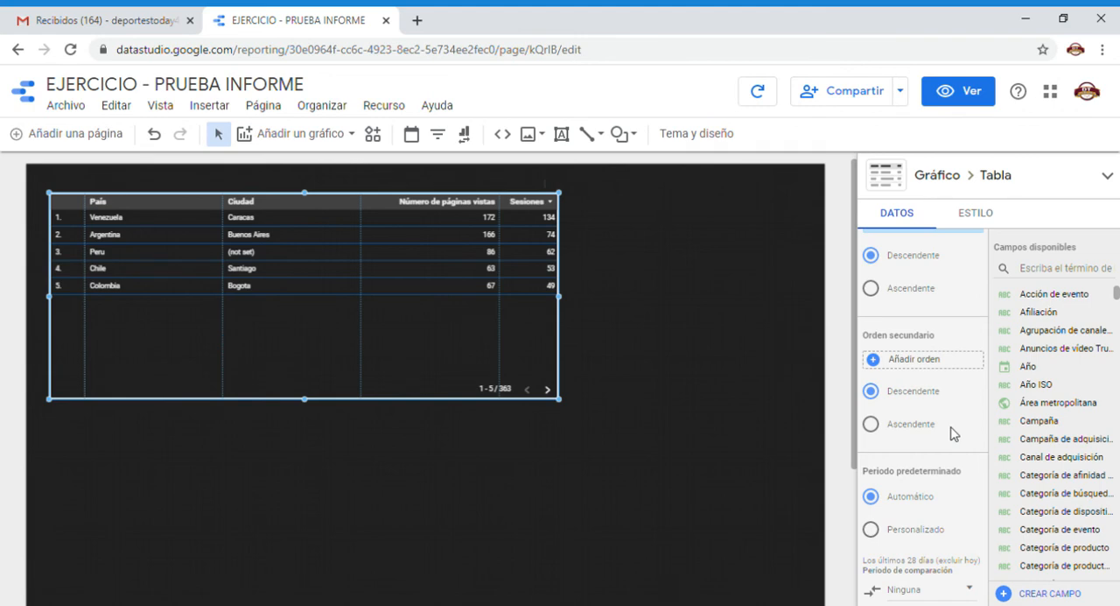
scroll(953, 433, "down", 1)
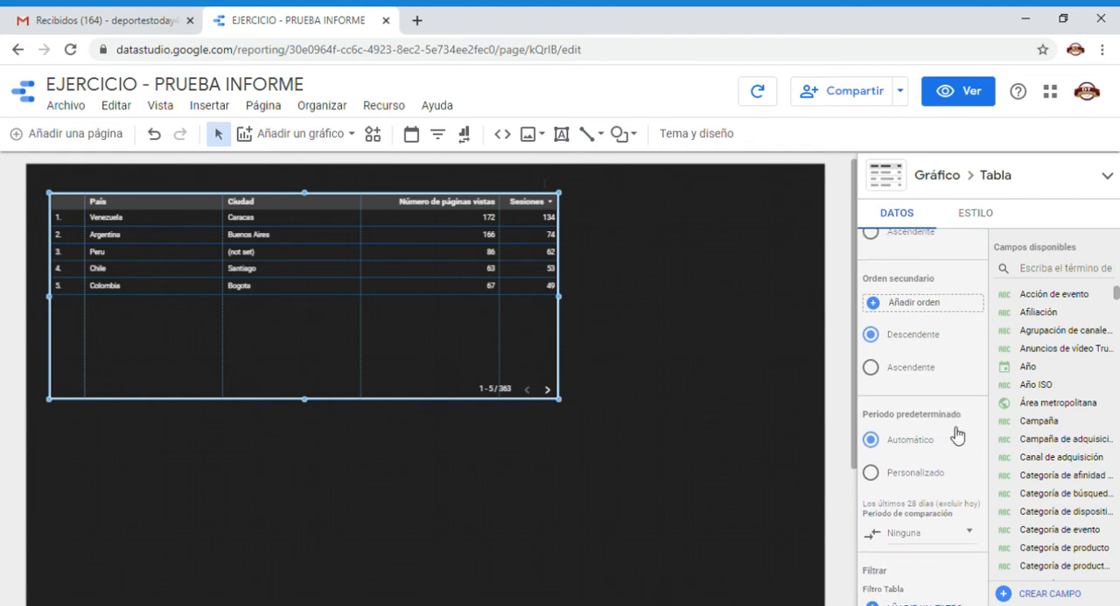
scroll(952, 431, "down", 2)
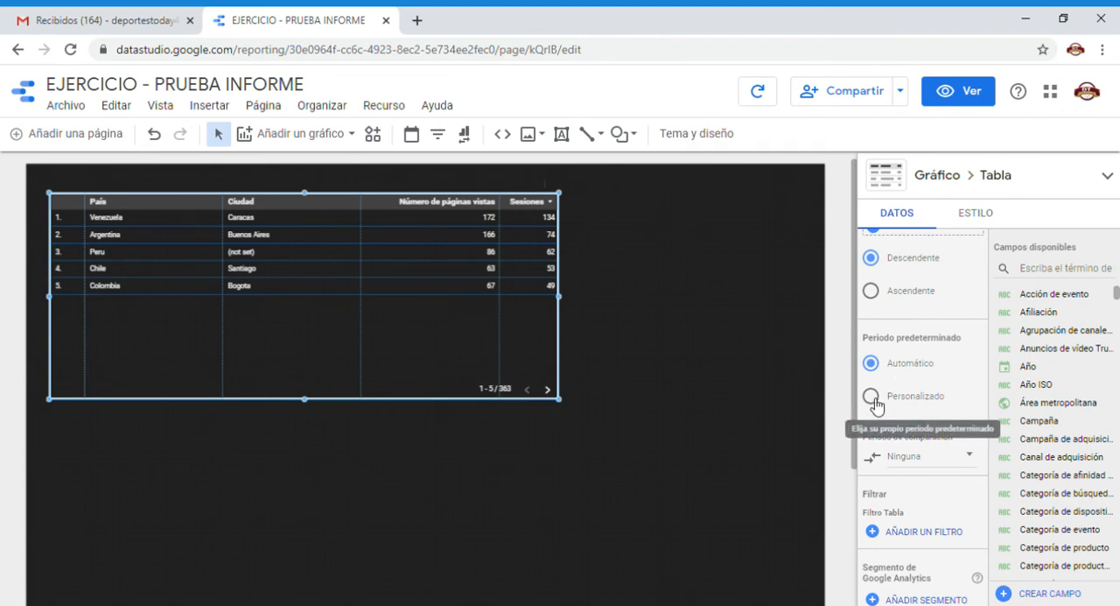
left_click(874, 398)
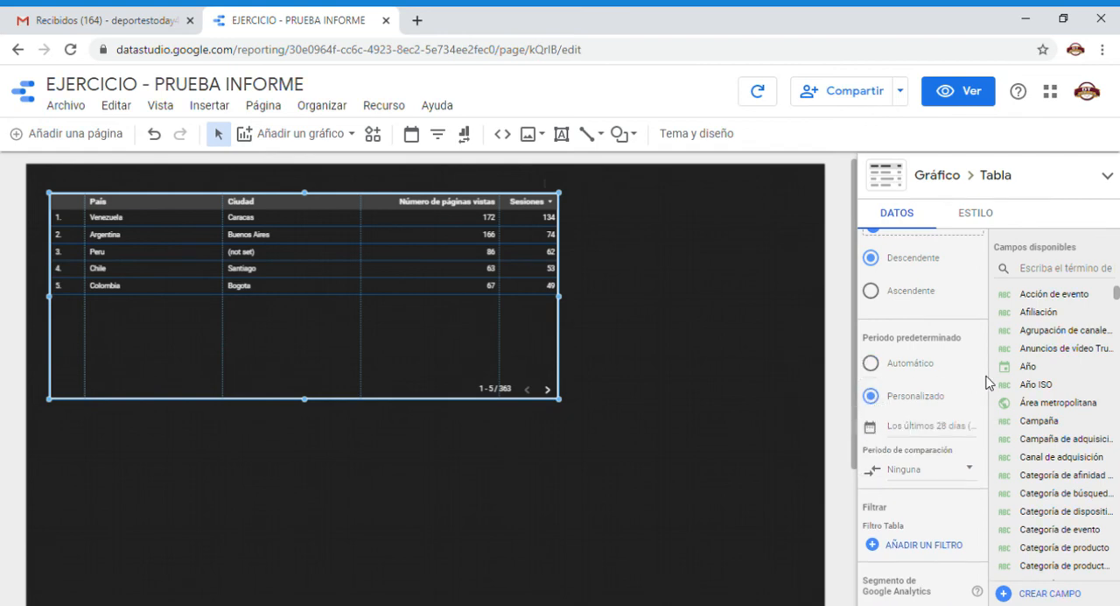
left_click(951, 434)
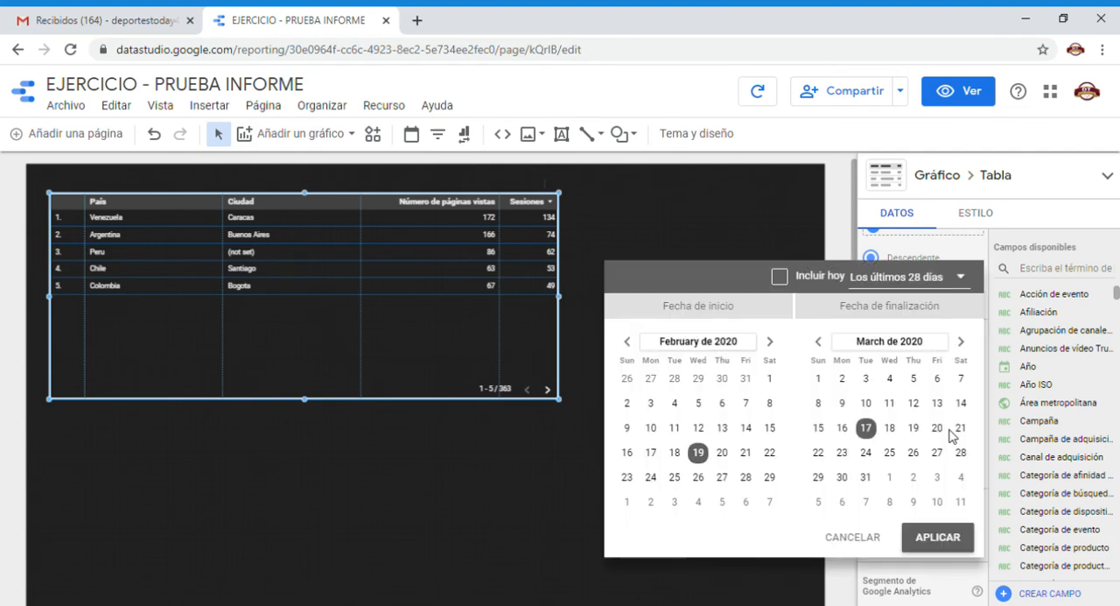
left_click(770, 379)
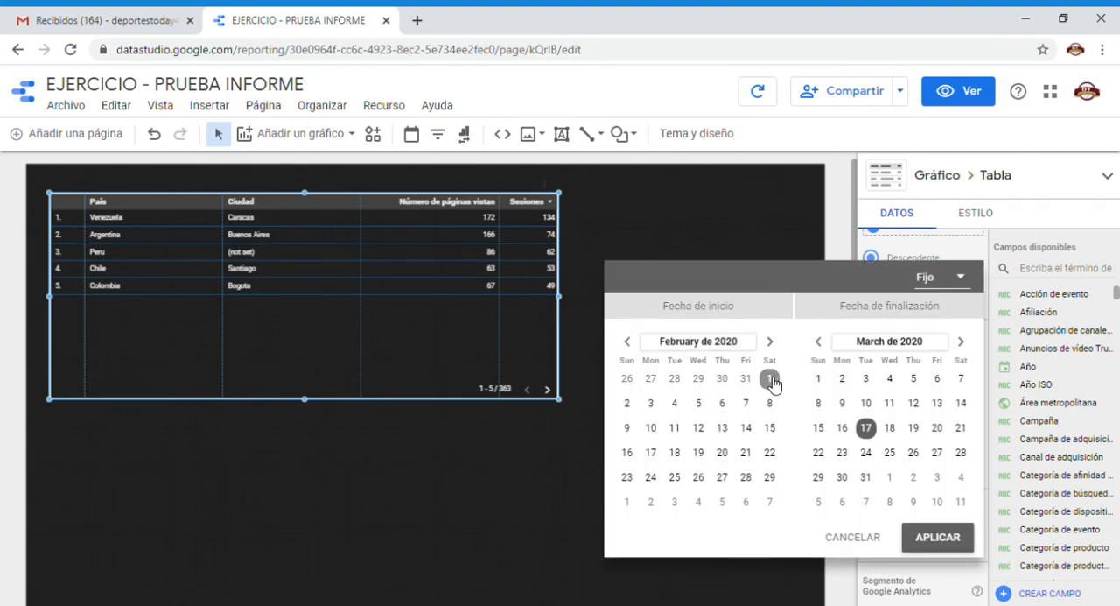
left_click(820, 343)
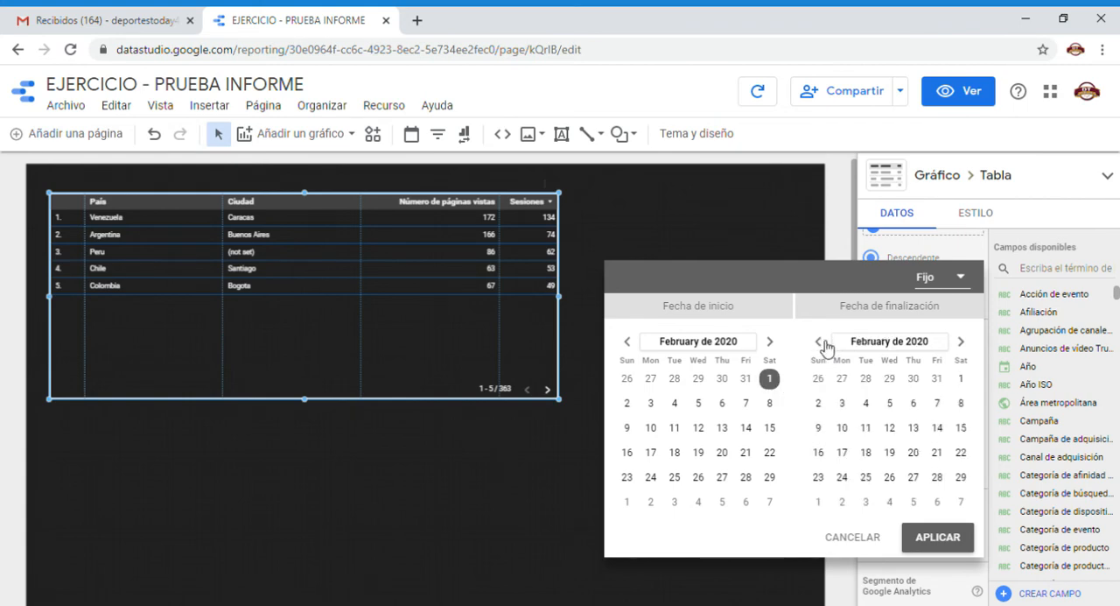
left_click(966, 479)
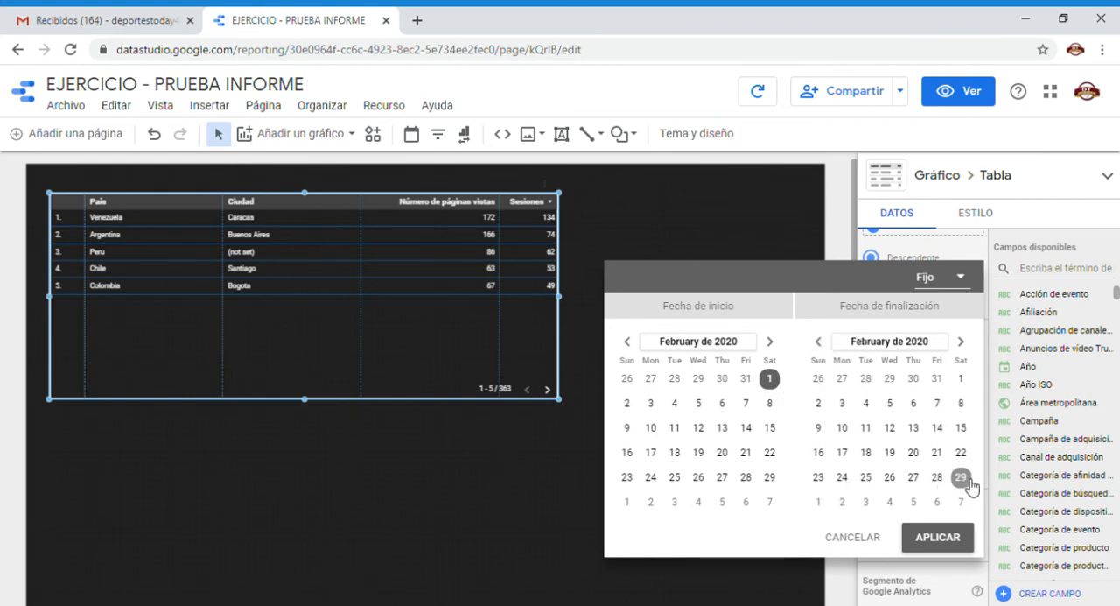
left_click(942, 539)
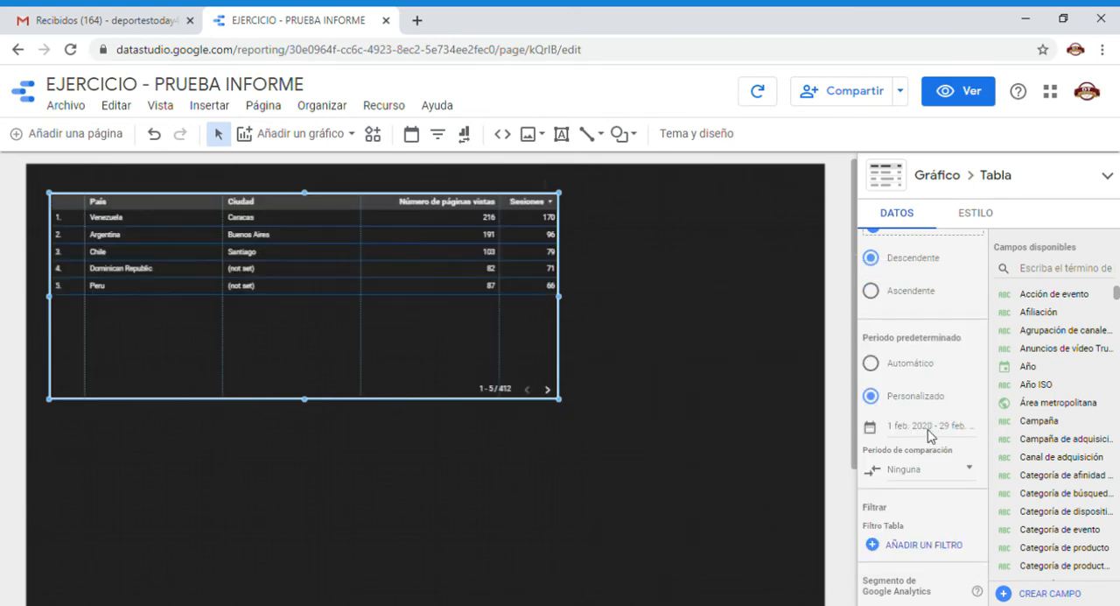
Change the table's custom date range to Los últimos 7 días and apply it.
left_click(930, 429)
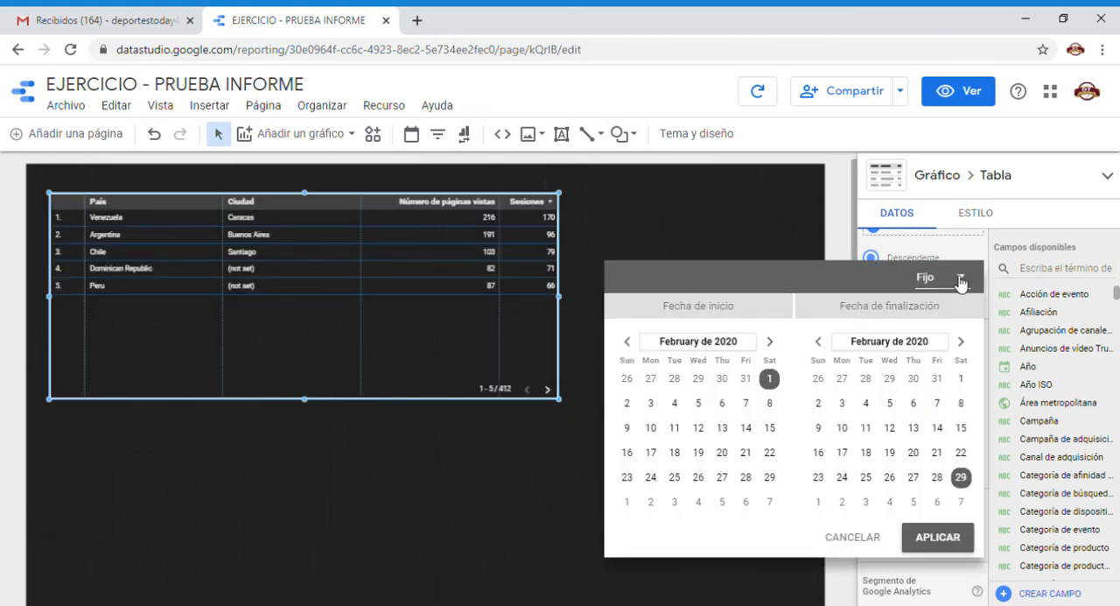
left_click(957, 278)
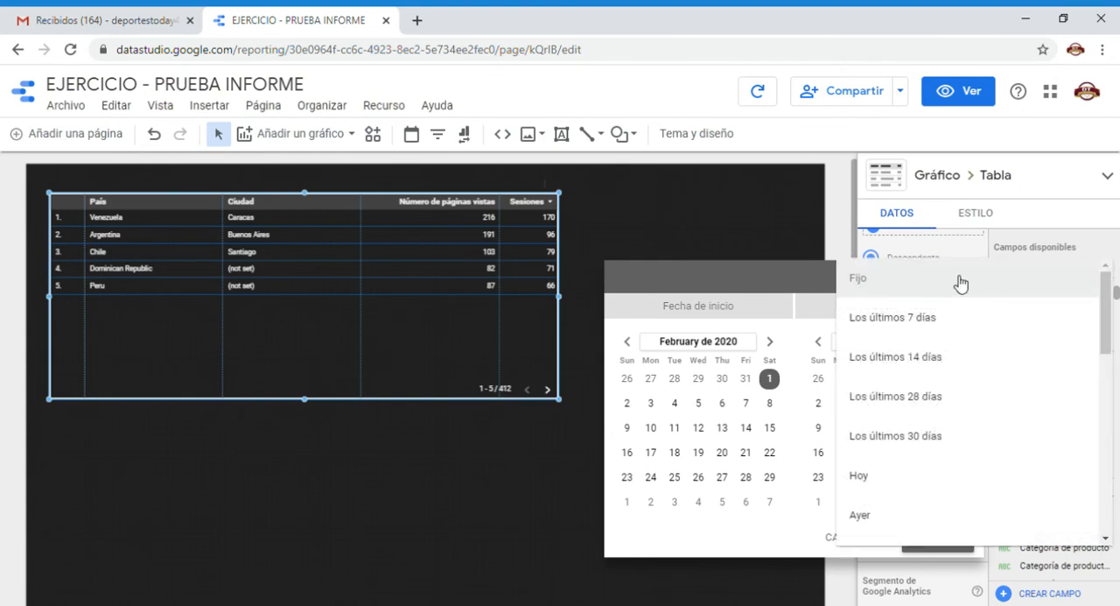
left_click(802, 290)
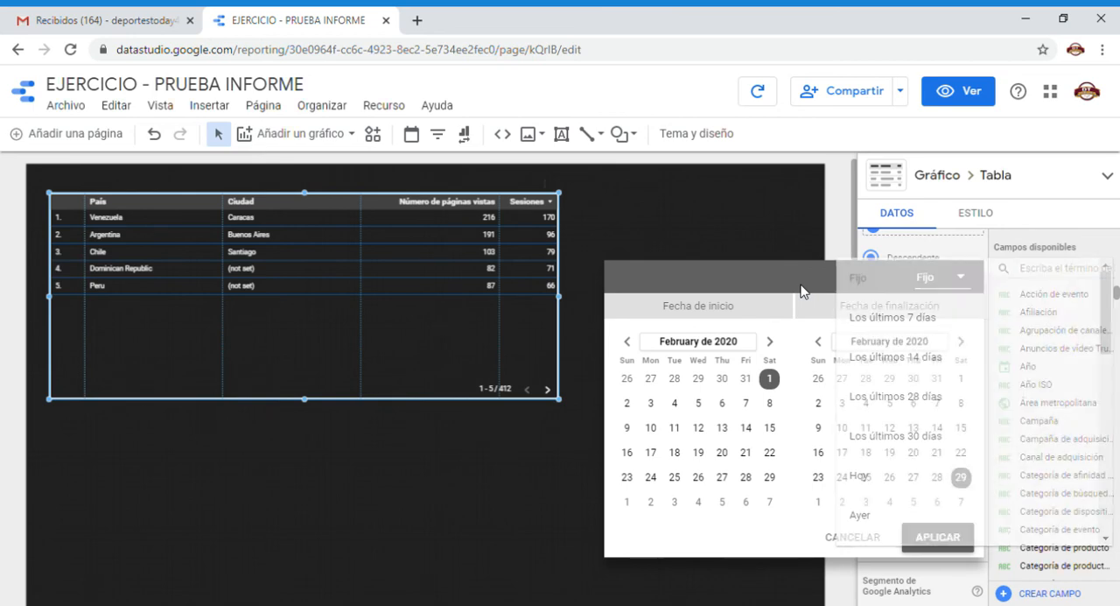
left_click(947, 280)
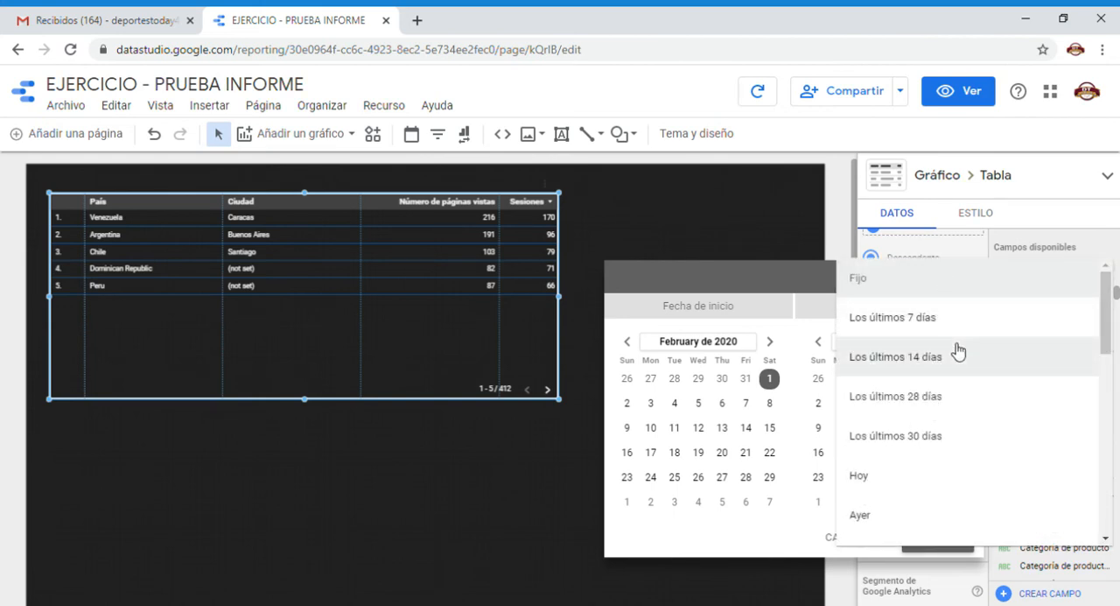
scroll(958, 351, "down", 1)
scroll(958, 351, "up", 1)
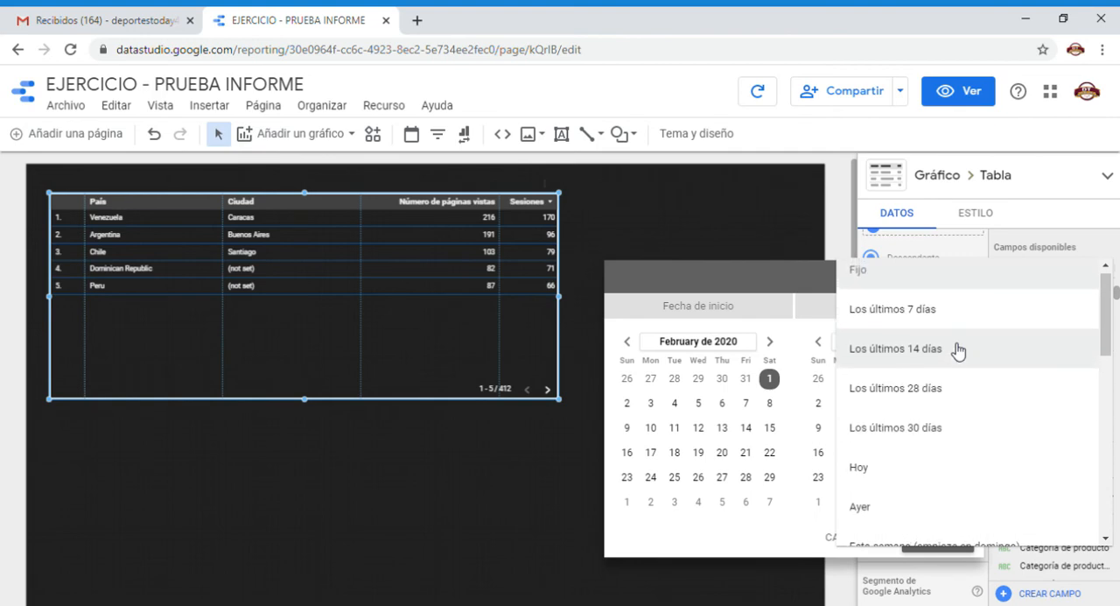
scroll(959, 351, "down", 2)
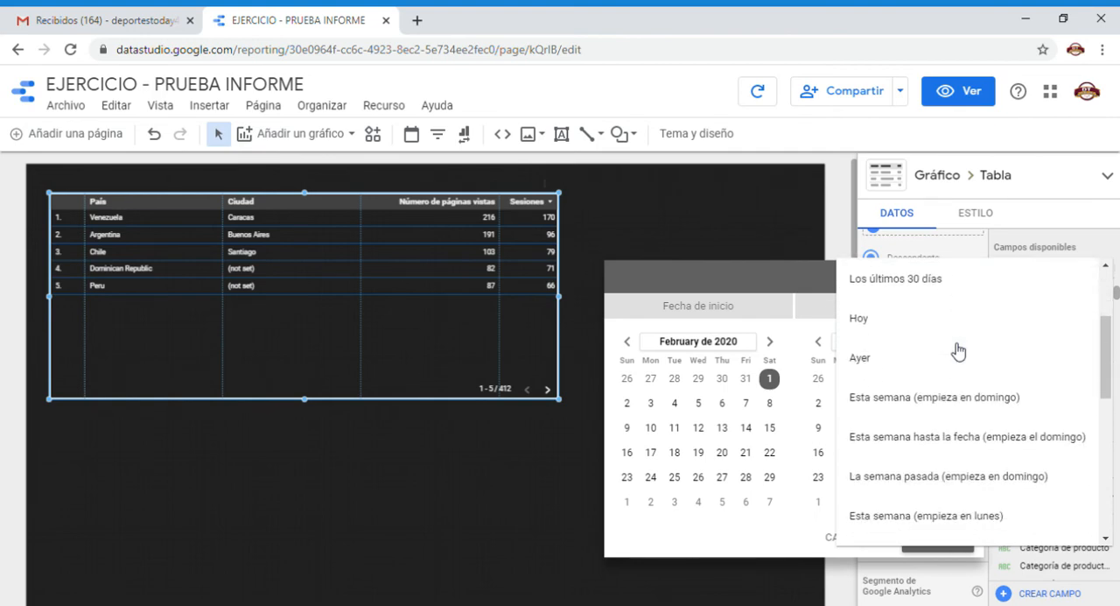
scroll(958, 348, "up", 2)
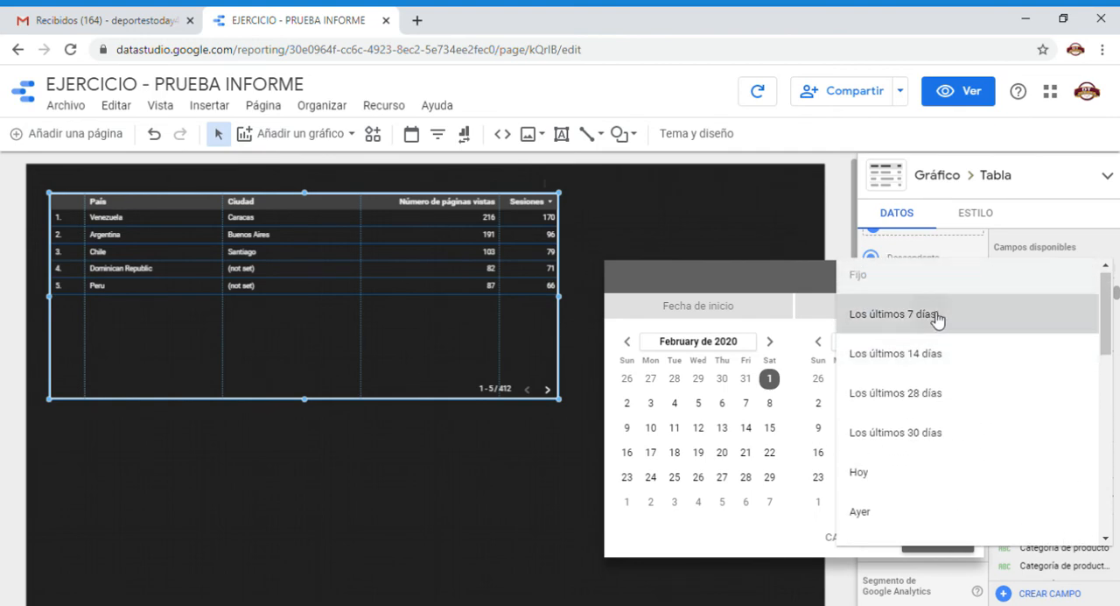
left_click(940, 315)
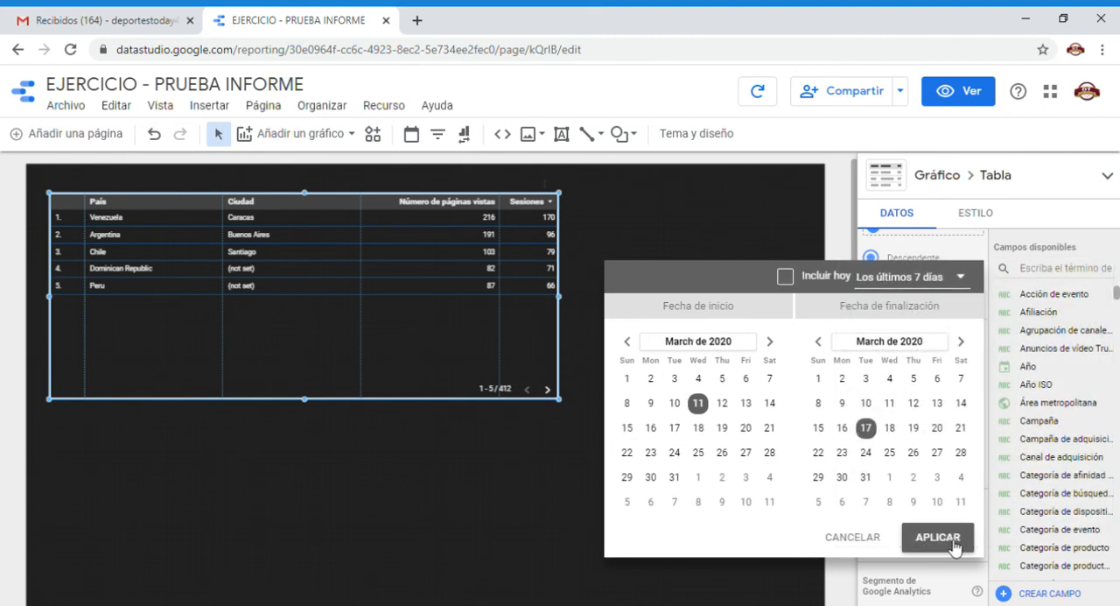
left_click(953, 547)
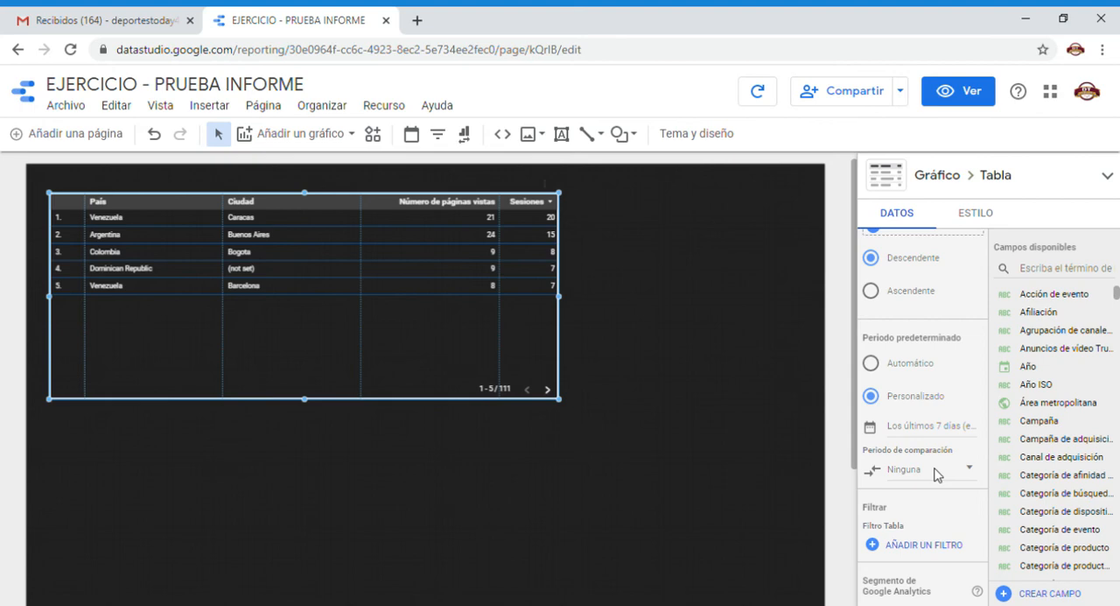
Set the table's Periodo de comparación to Periodo anterior and widen the table to make room for the comparison columns.
left_click(937, 473)
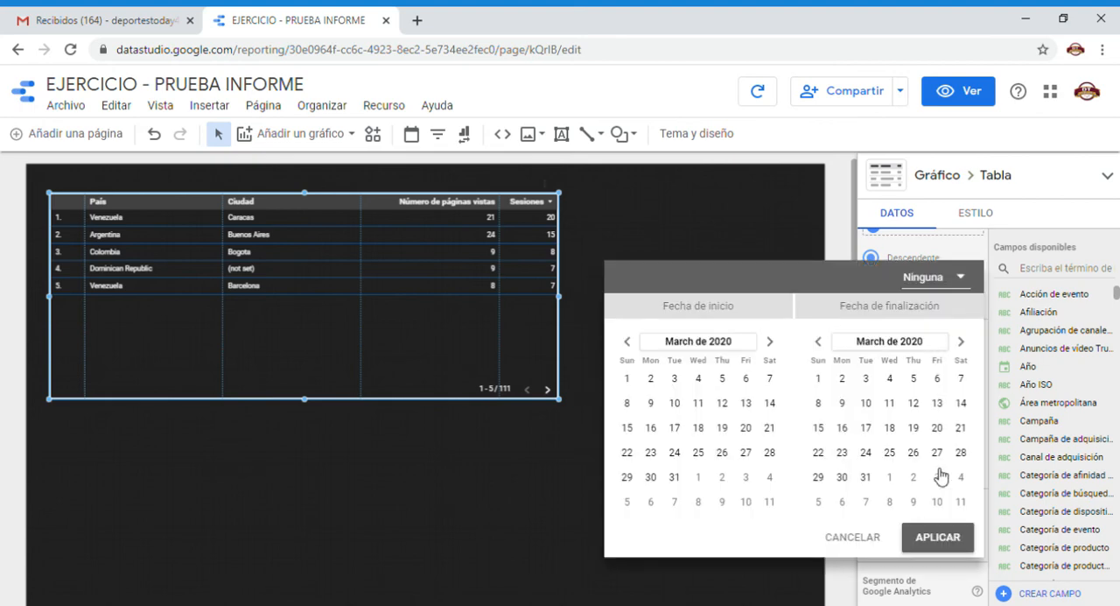
left_click(961, 280)
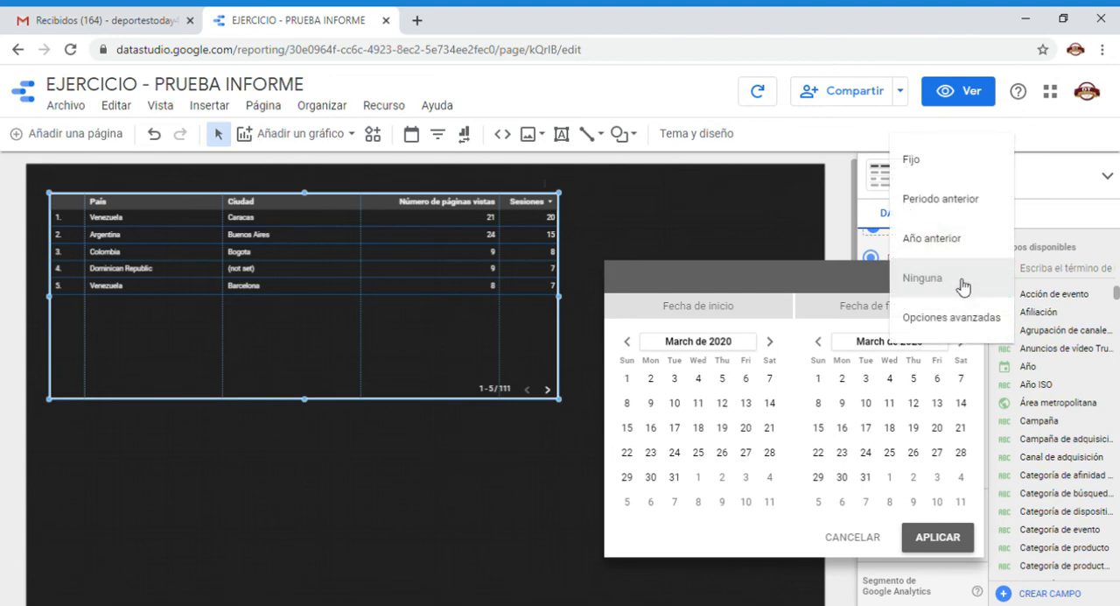
left_click(776, 273)
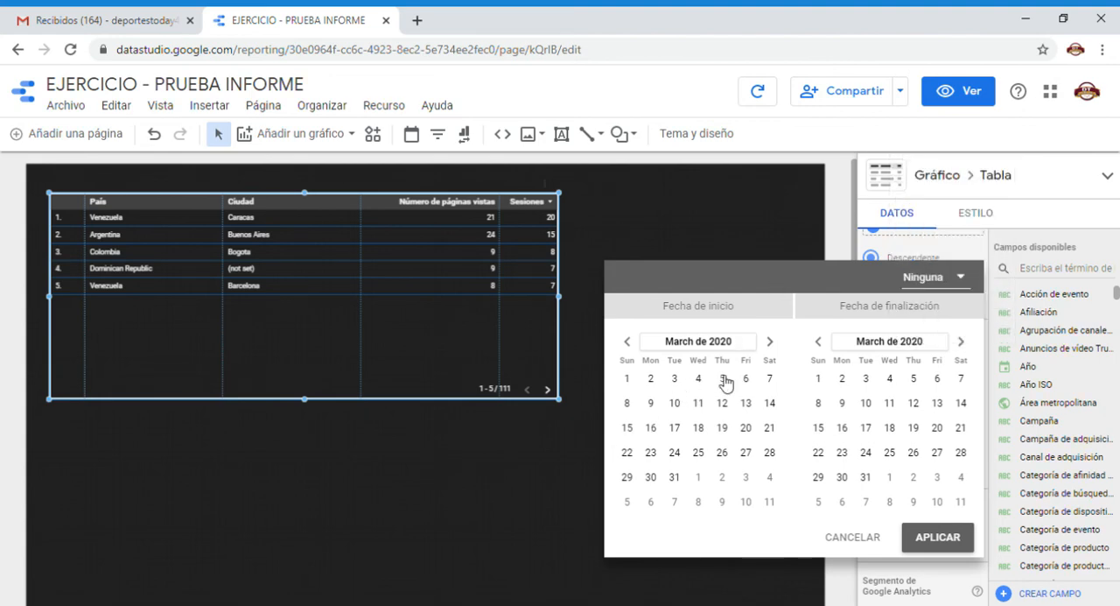
left_click(961, 279)
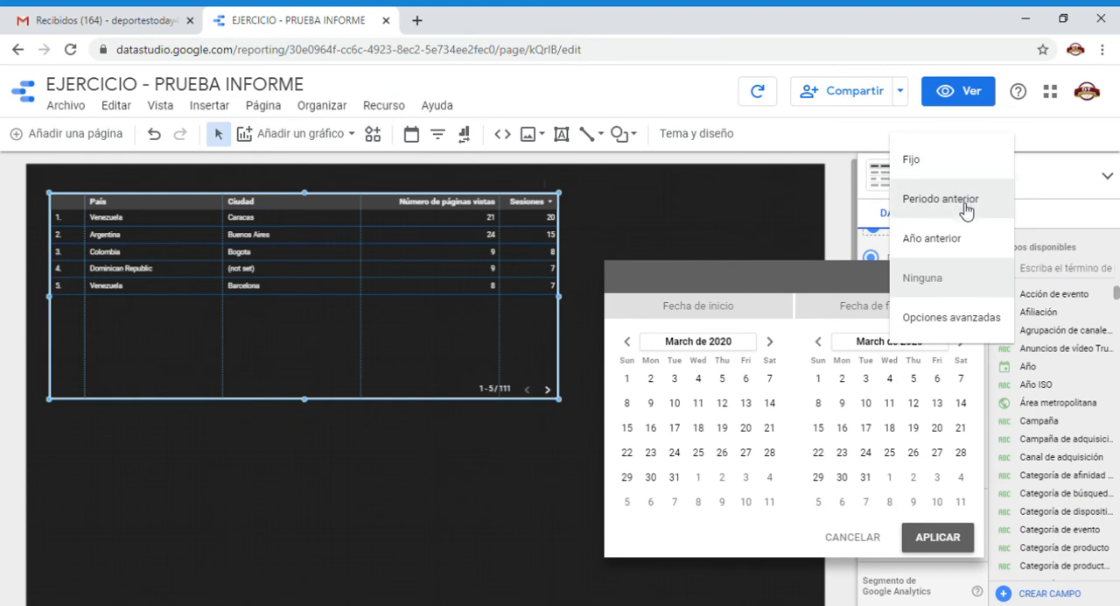
left_click(962, 201)
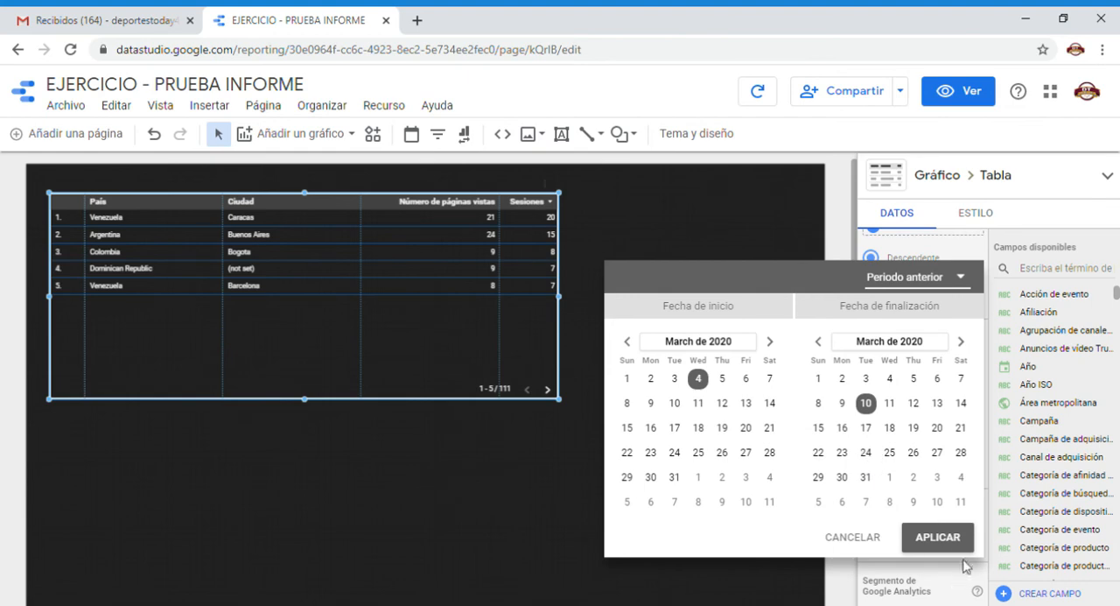
left_click(937, 537)
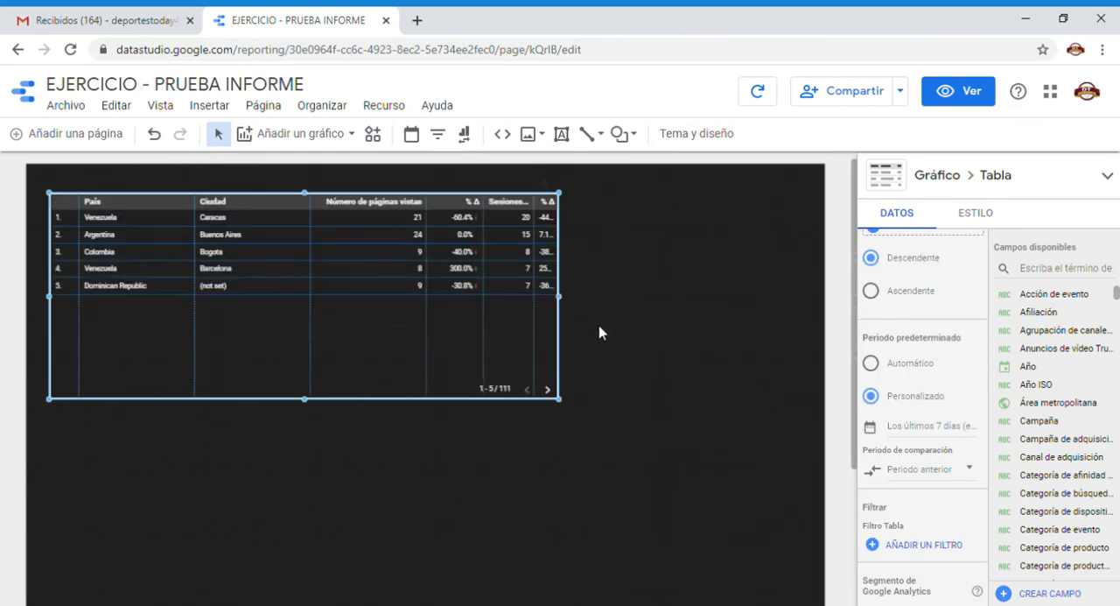
left_click_drag(560, 297, 694, 297)
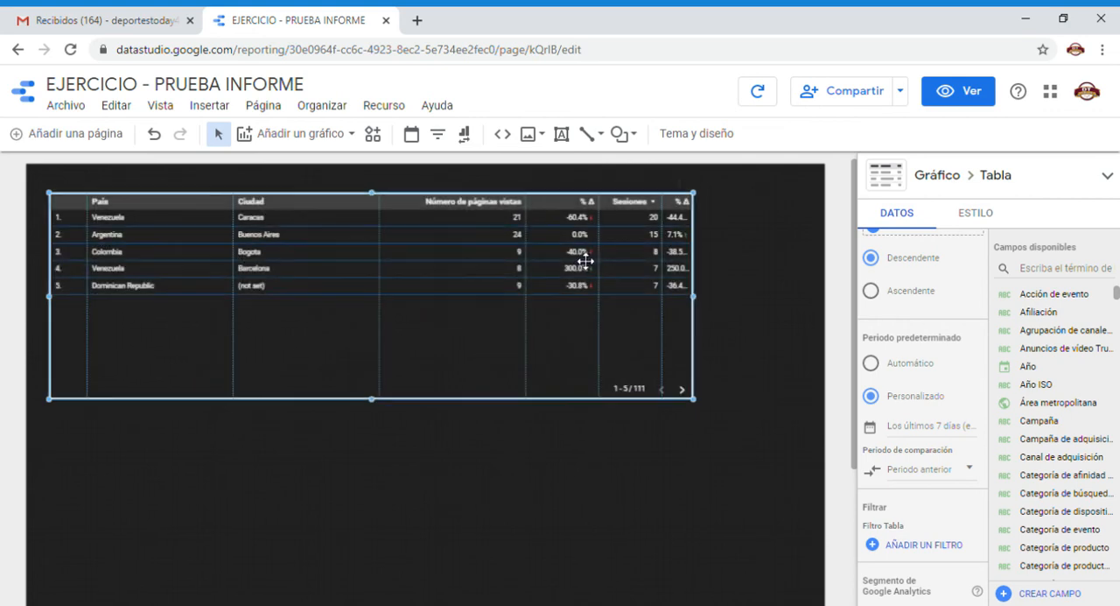
Narrow the Número de páginas vistas, first % Δ, Ciudad and Sesiones columns so the last comparison column gets more room.
left_click_drag(533, 255, 492, 255)
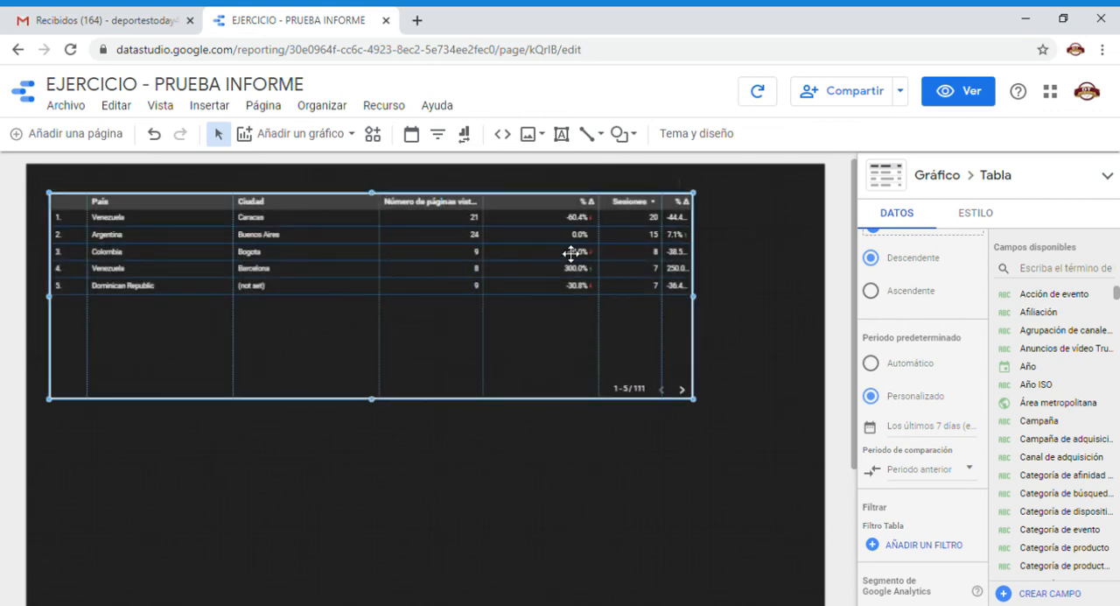
left_click_drag(606, 253, 570, 253)
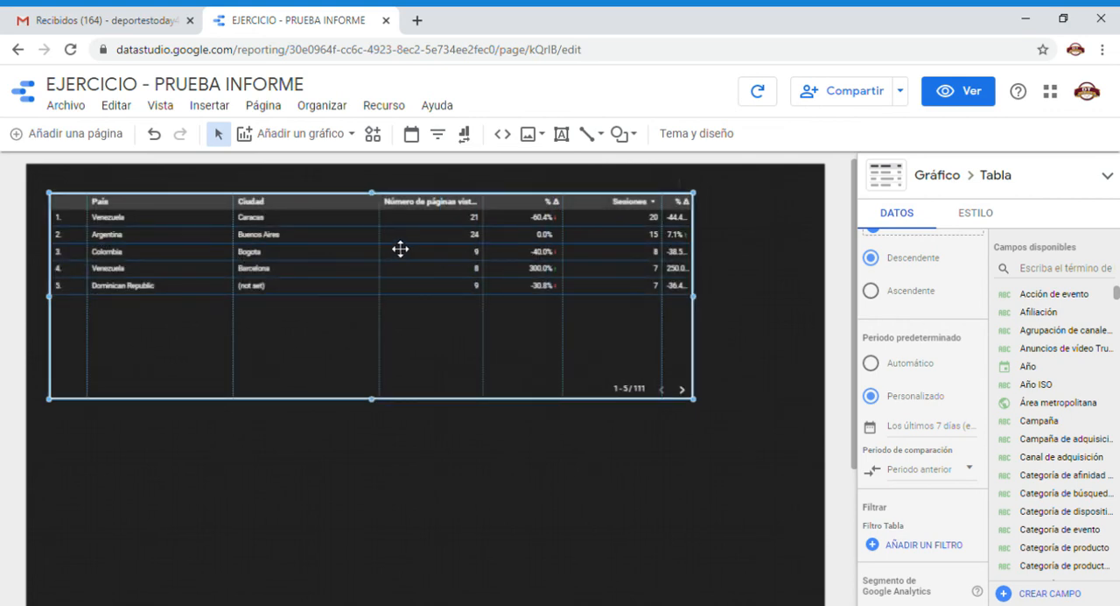
left_click_drag(387, 245, 358, 242)
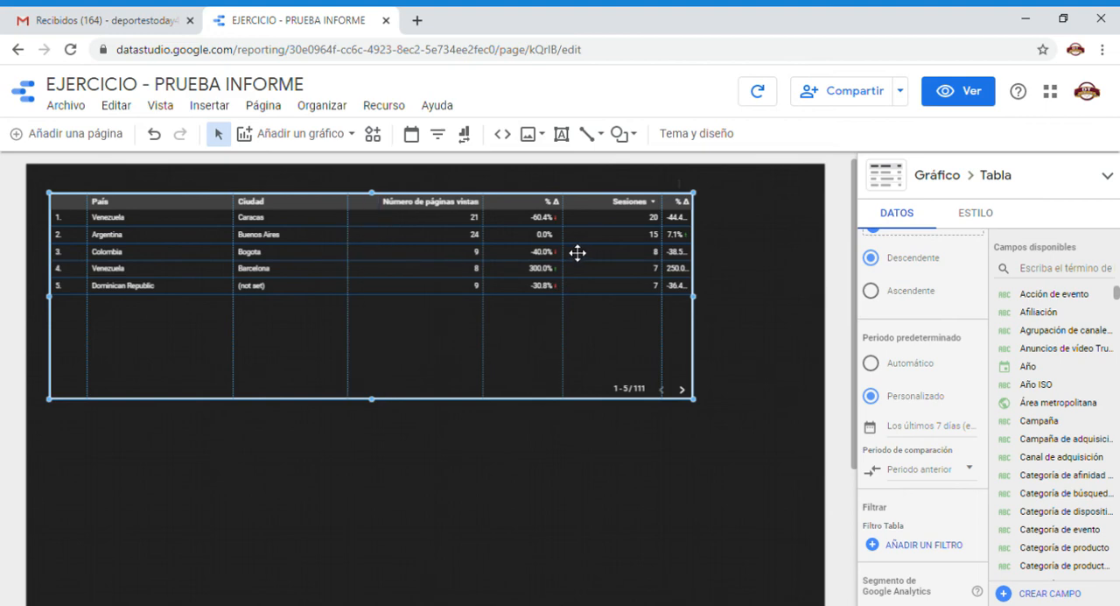
left_click_drag(669, 269, 649, 269)
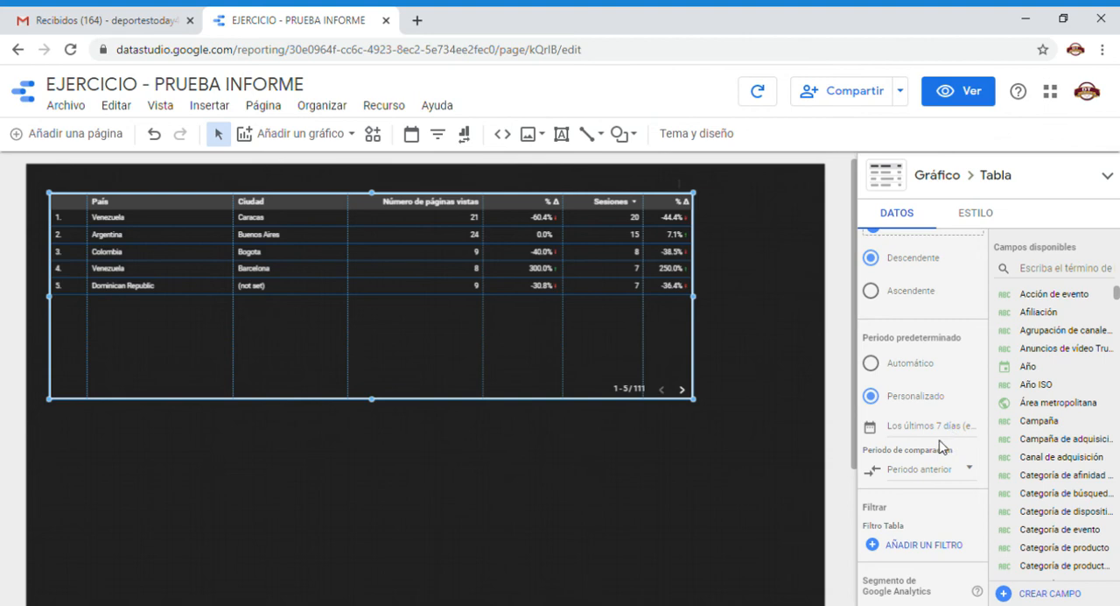
Set the table's Periodo de comparación to Ninguna and apply it.
left_click(940, 468)
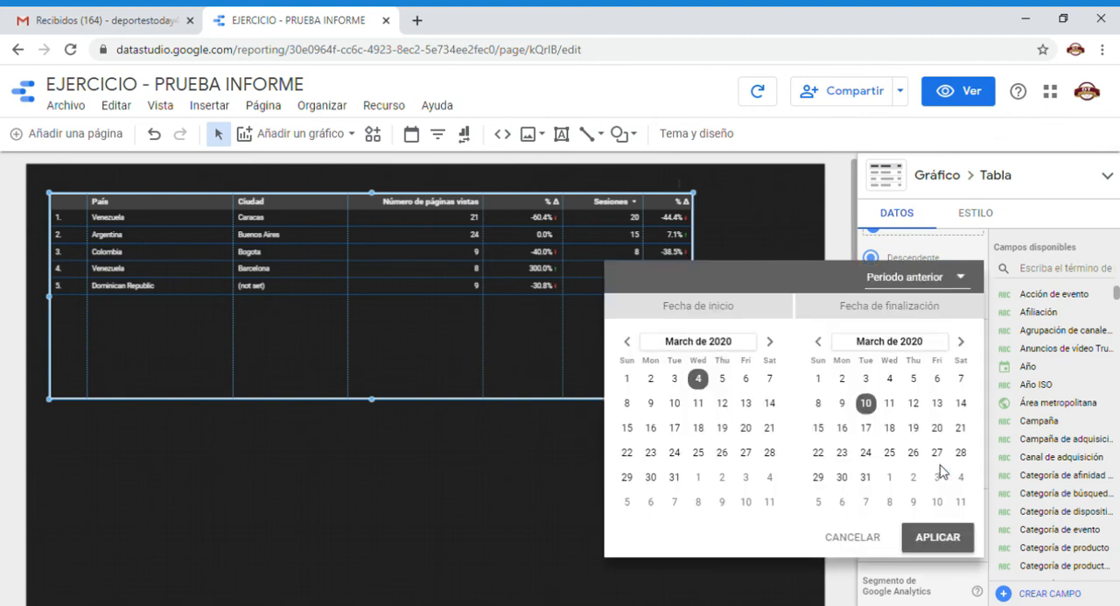
left_click(959, 287)
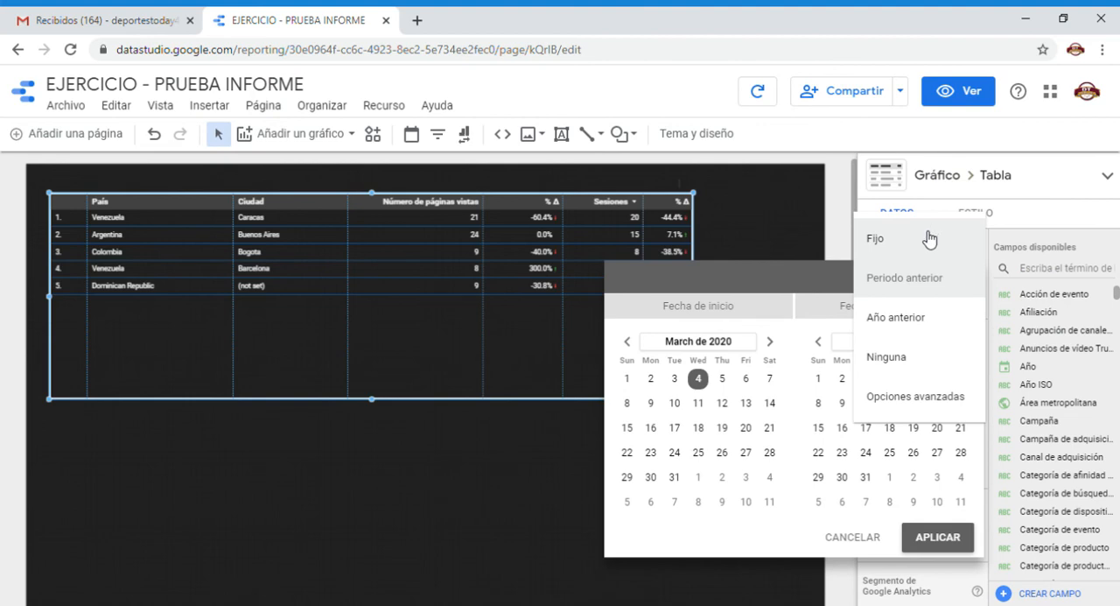
left_click(930, 358)
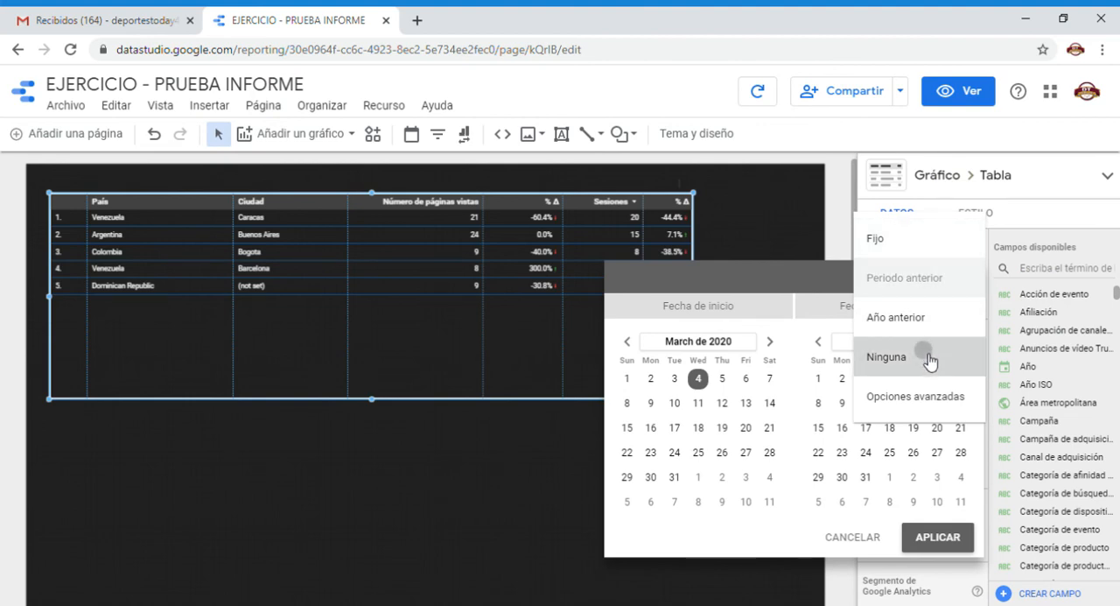
left_click(937, 536)
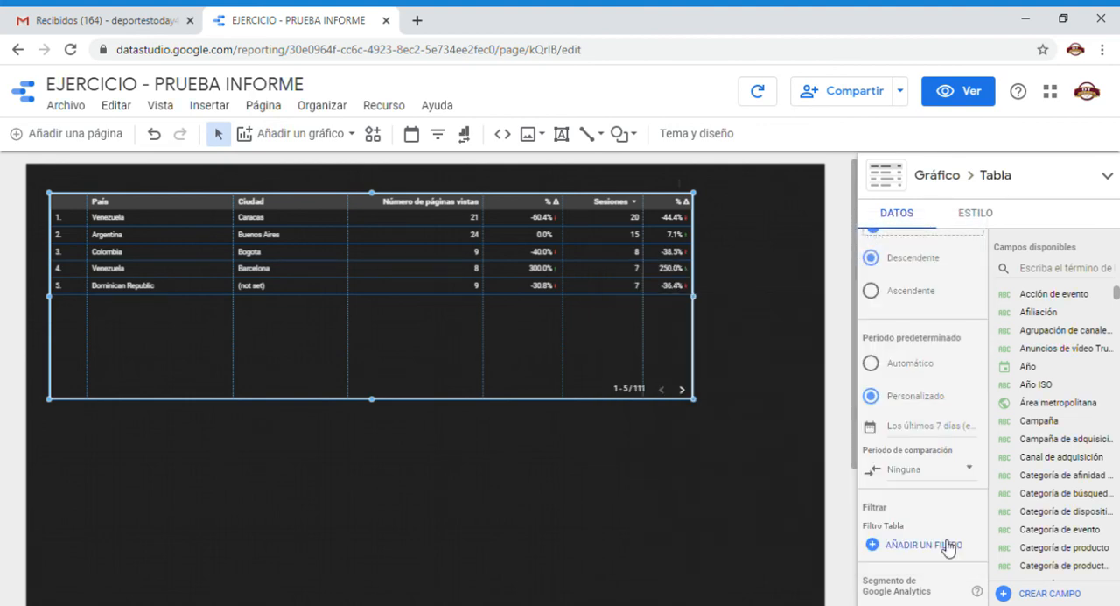
Examine the filter creation form for the table and close it without saving a filter.
scroll(949, 547, "down", 1)
scroll(949, 547, "down", 3)
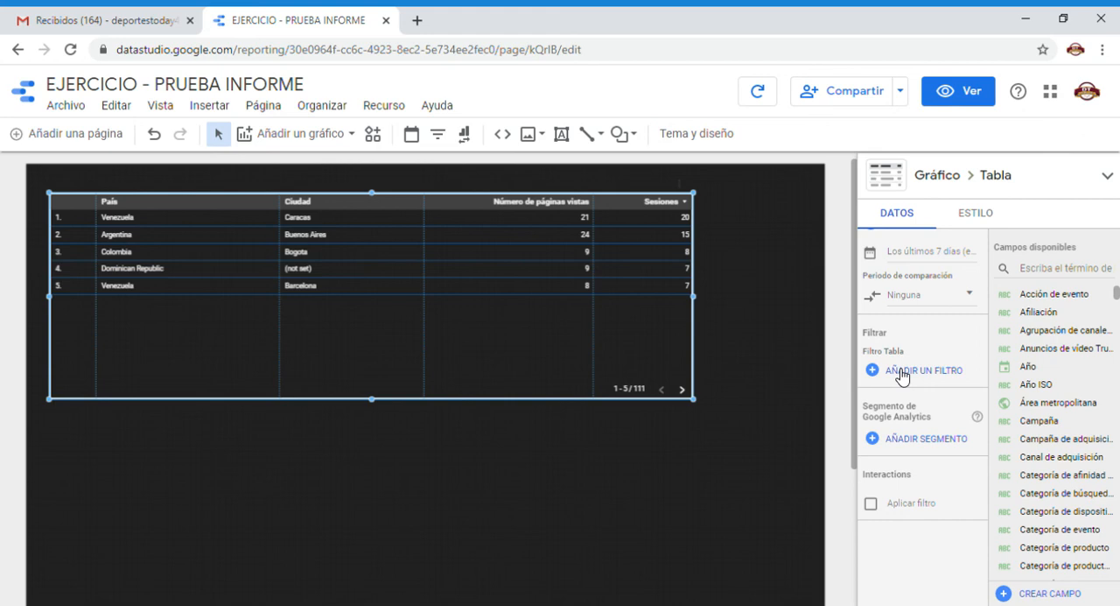
left_click(902, 374)
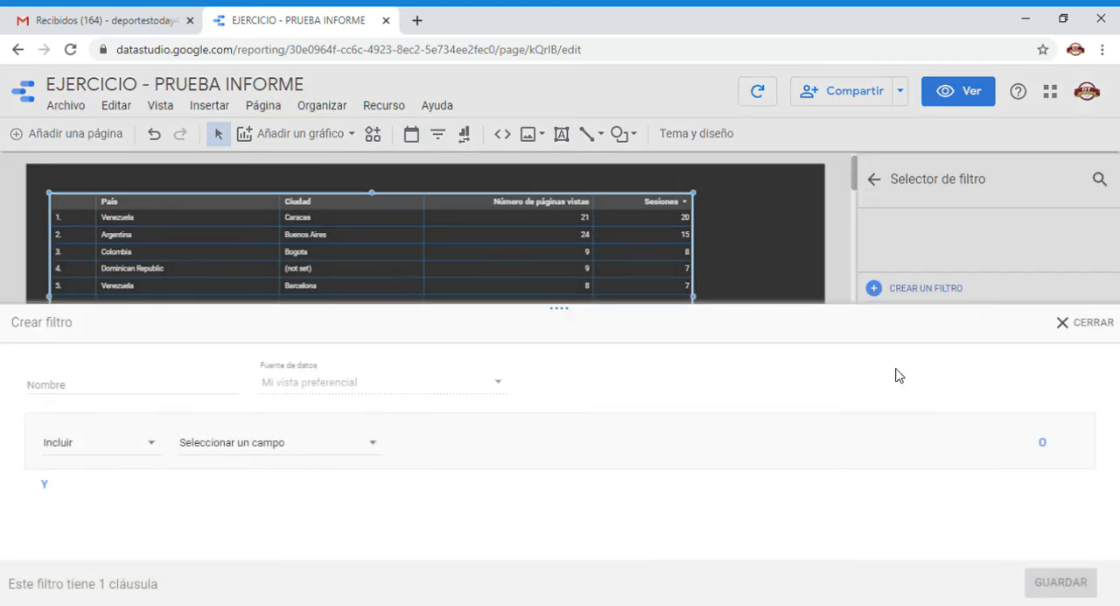
left_click_drag(238, 312, 238, 343)
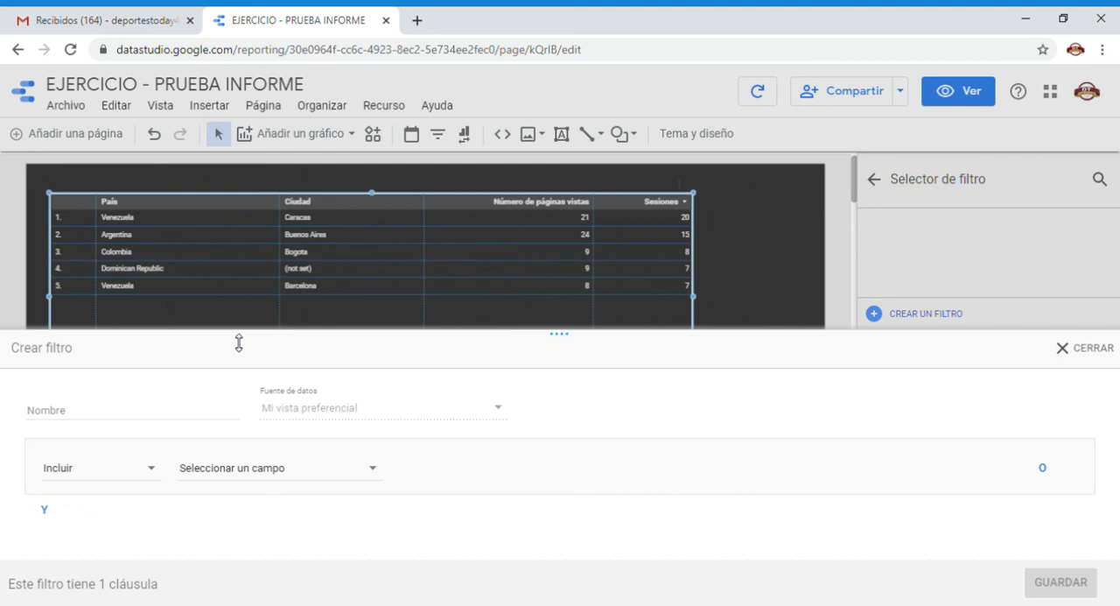
left_click(1105, 354)
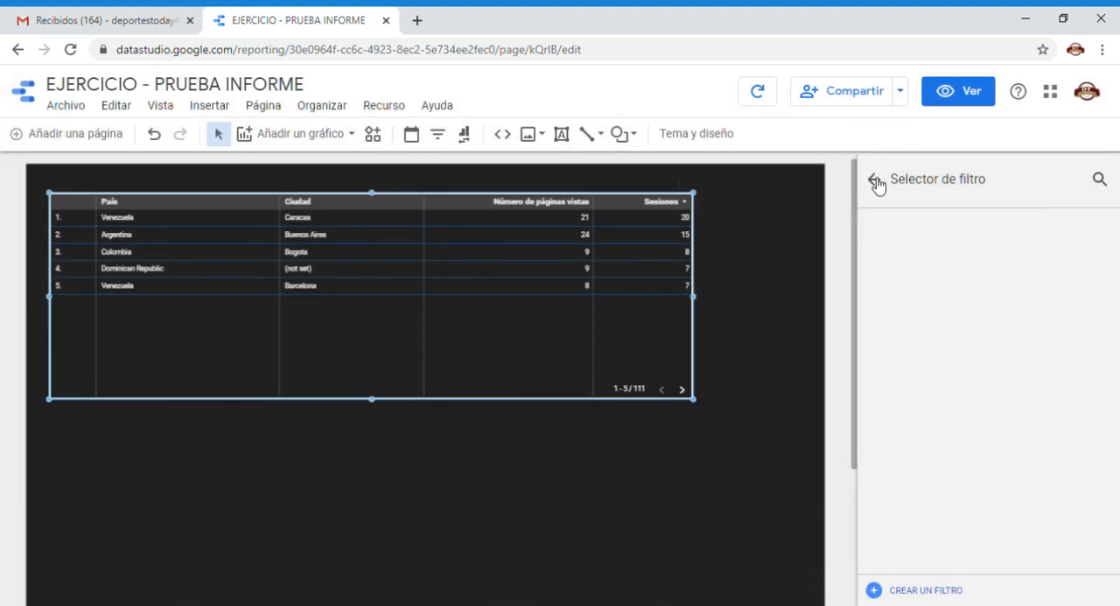
left_click(874, 180)
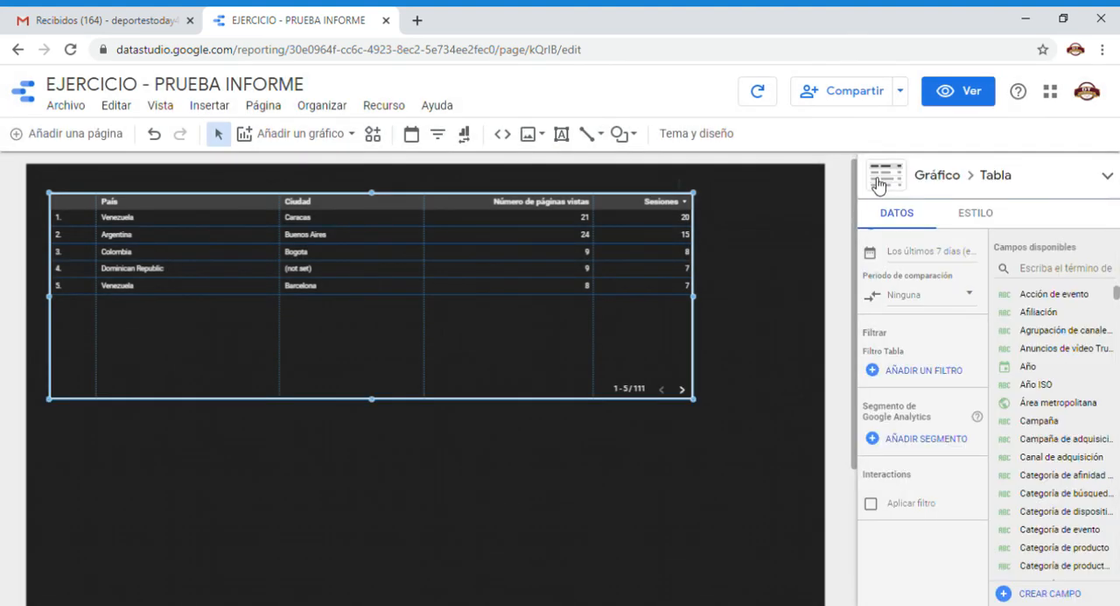
Add the Mobile Traffic system segment to the table and return to its data settings.
left_click(943, 448)
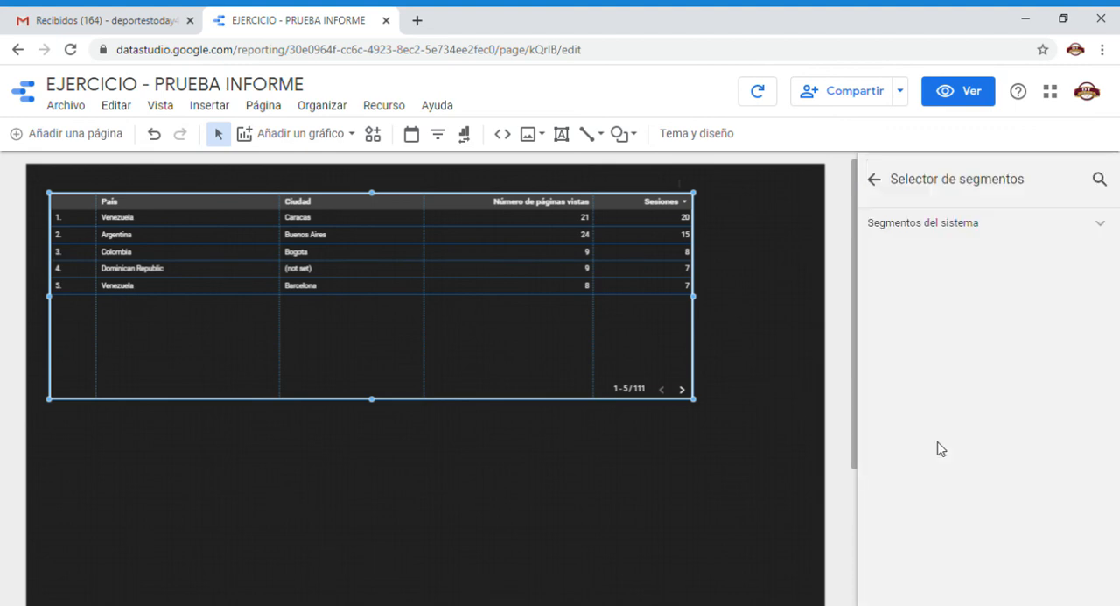
left_click(960, 225)
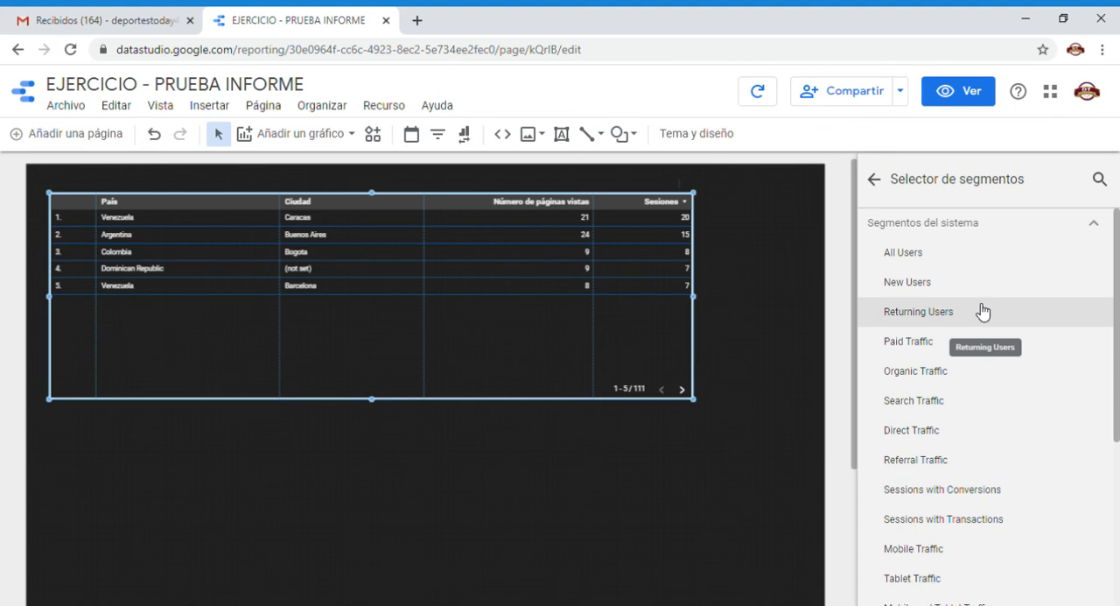
scroll(983, 311, "down", 1)
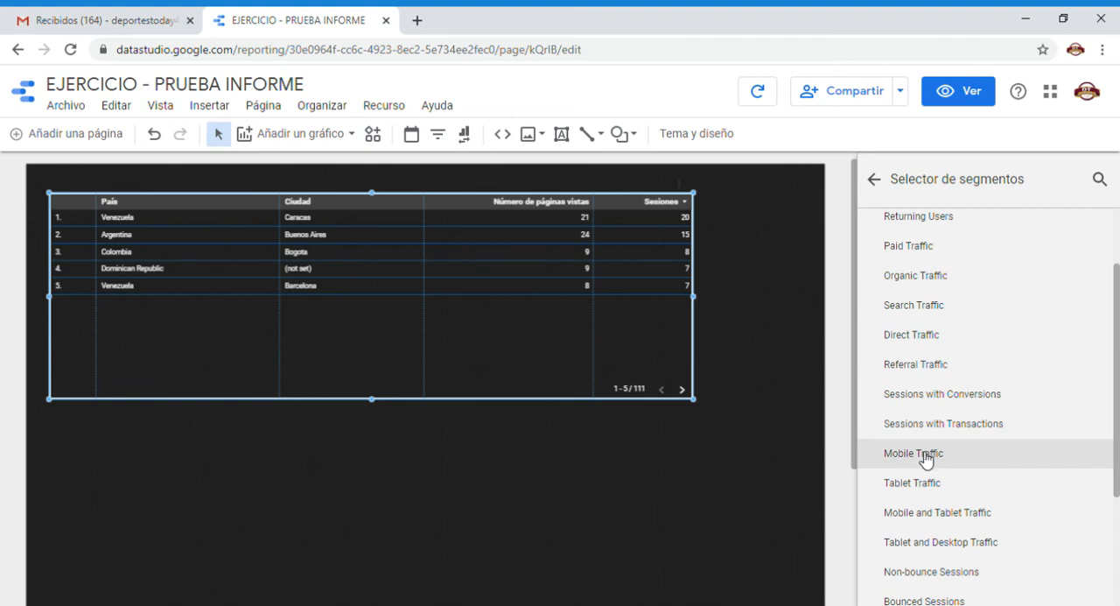
left_click(926, 457)
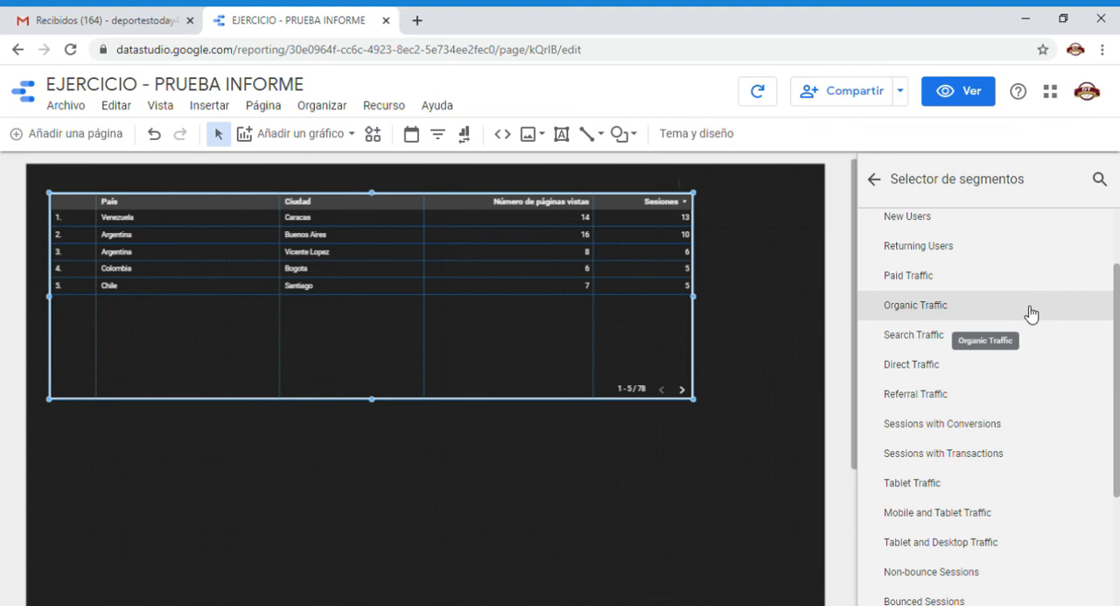
left_click(874, 179)
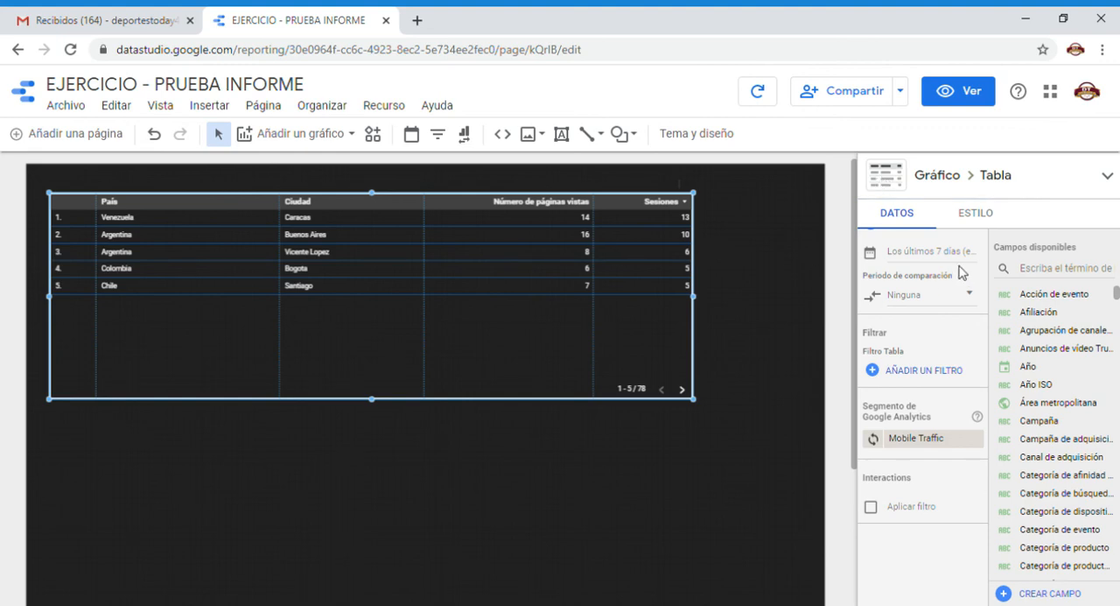
Review the table's style settings from Formato condicional through Fondo y borde and return to the data source and dimension settings.
left_click(987, 215)
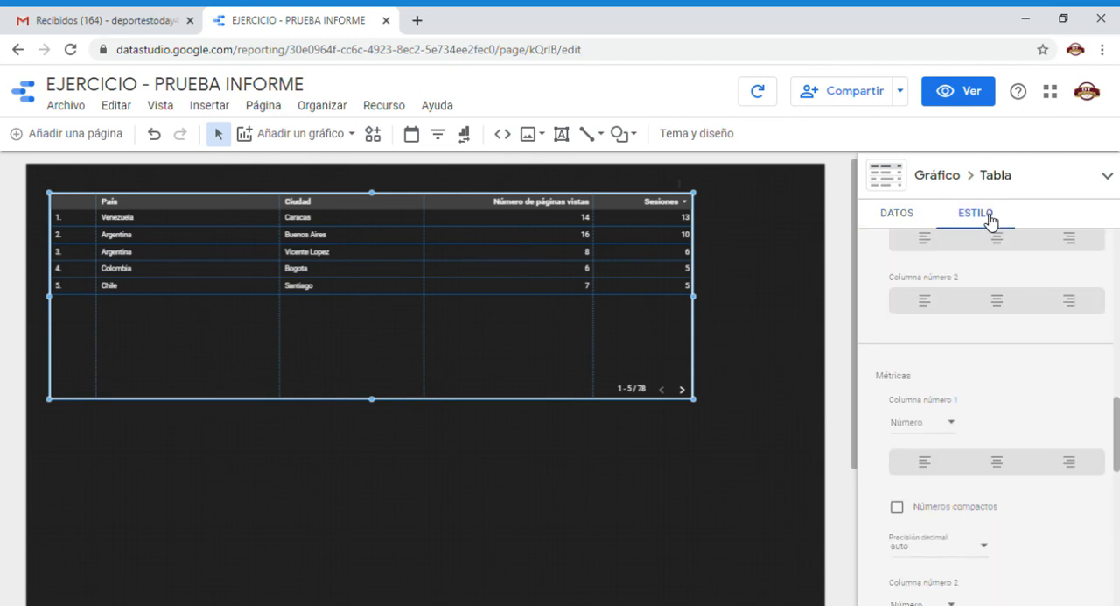
left_click_drag(1118, 442, 1117, 255)
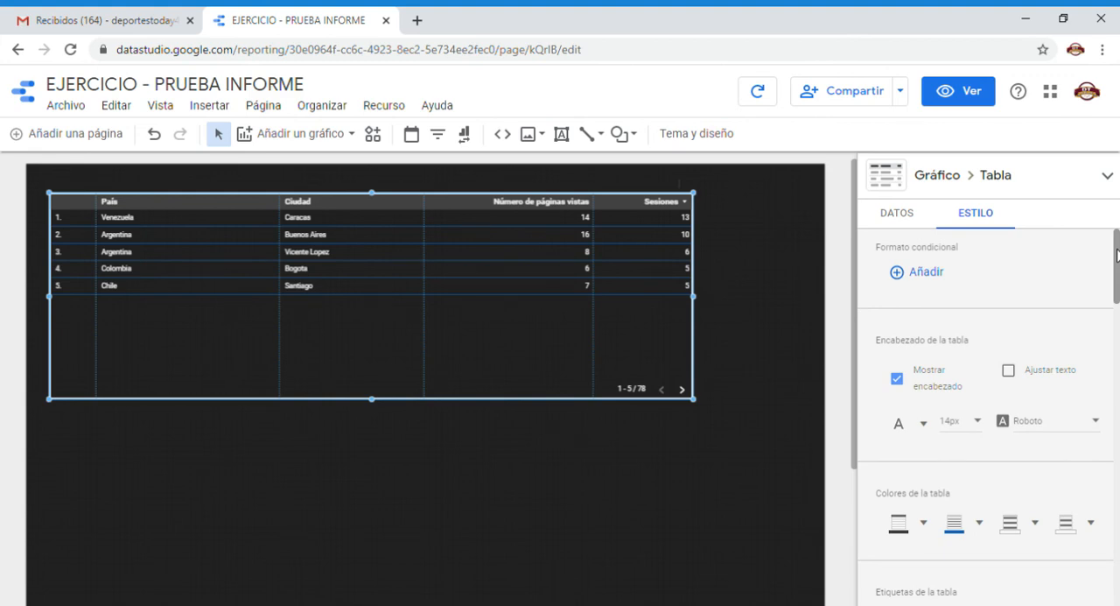
scroll(1117, 254, "down", 1)
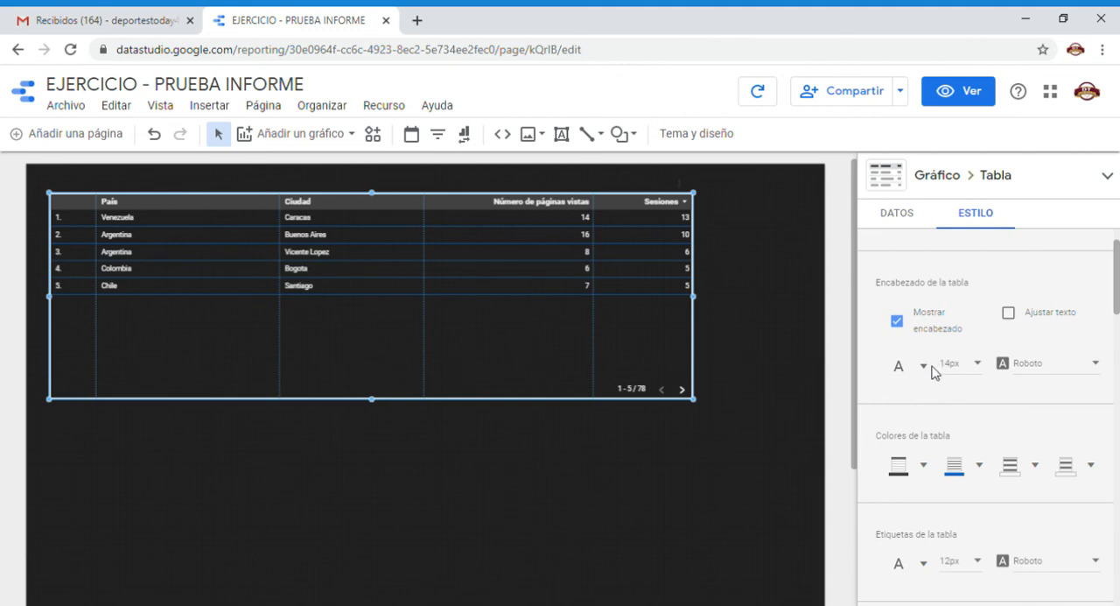
scroll(1118, 291, "down", 1)
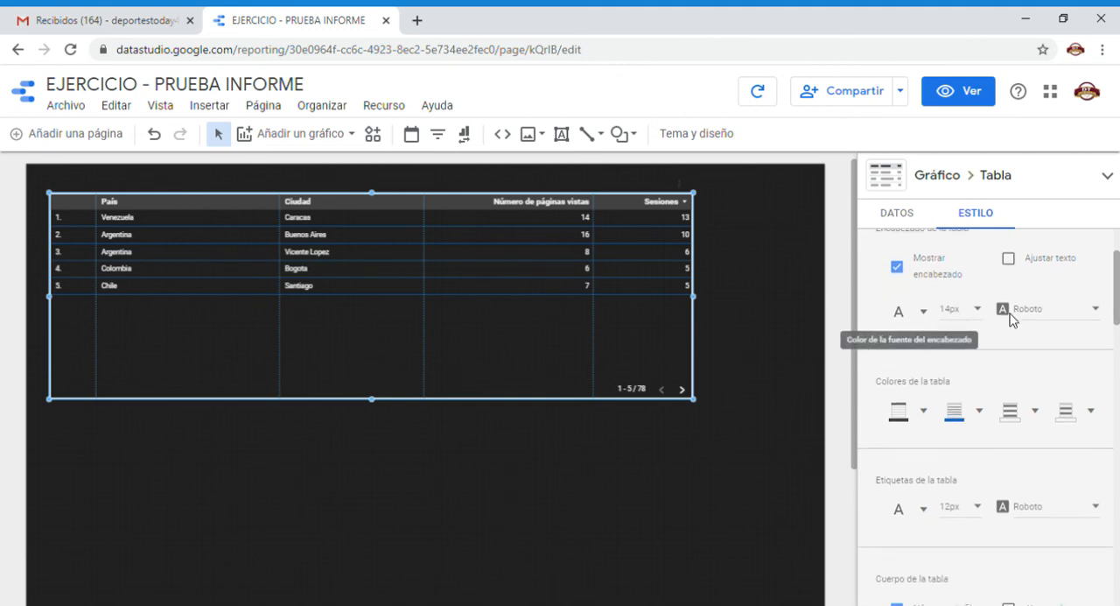
left_click_drag(1117, 290, 1117, 352)
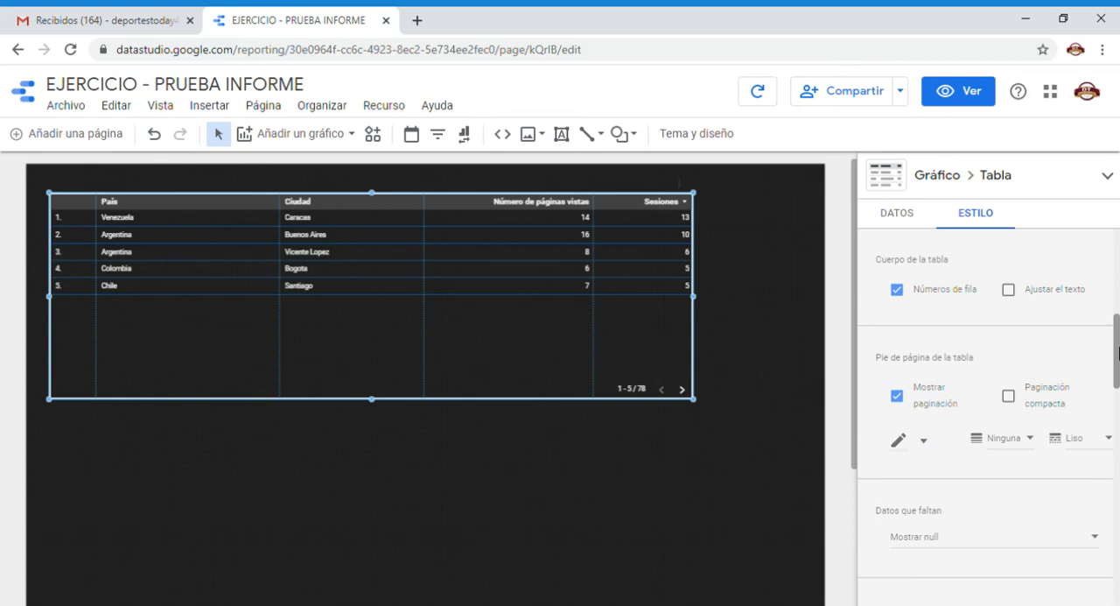
left_click_drag(1117, 352, 1118, 503)
left_click_drag(1118, 514, 1117, 540)
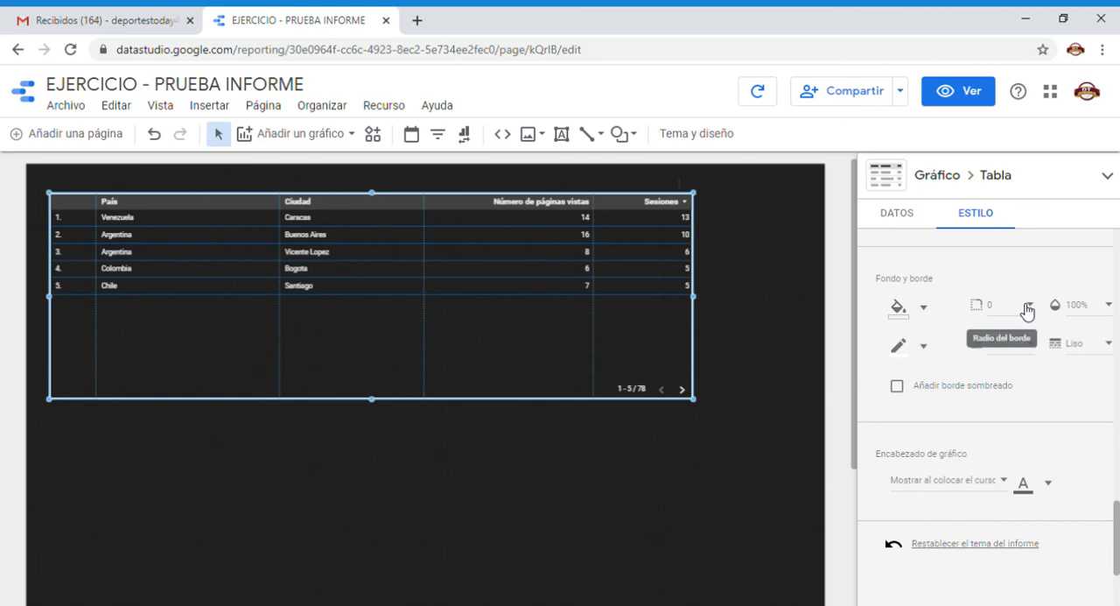
left_click(905, 226)
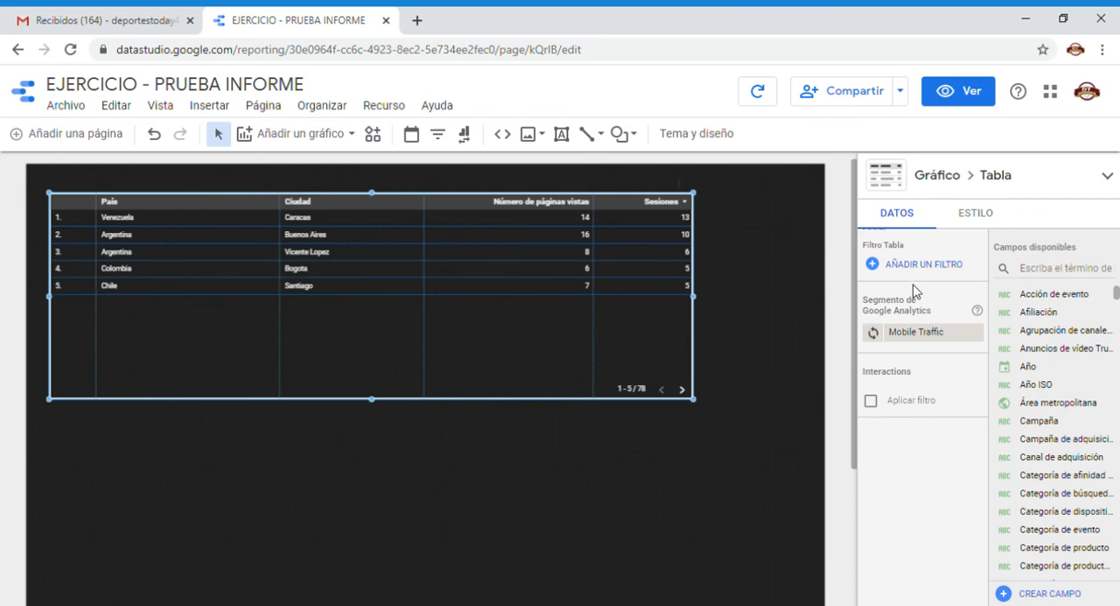
scroll(913, 291, "up", 10)
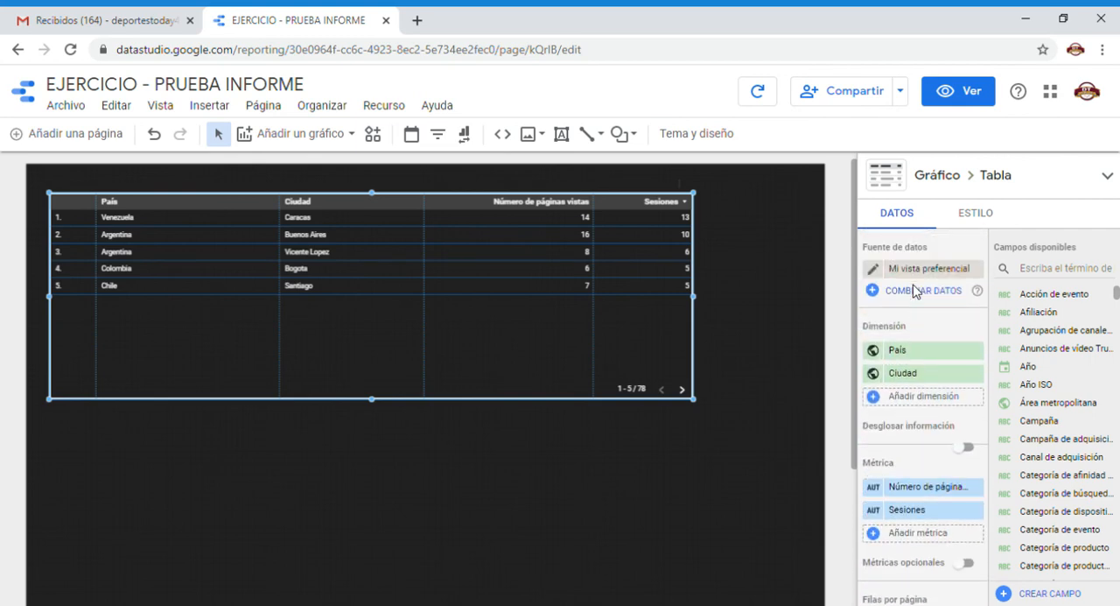